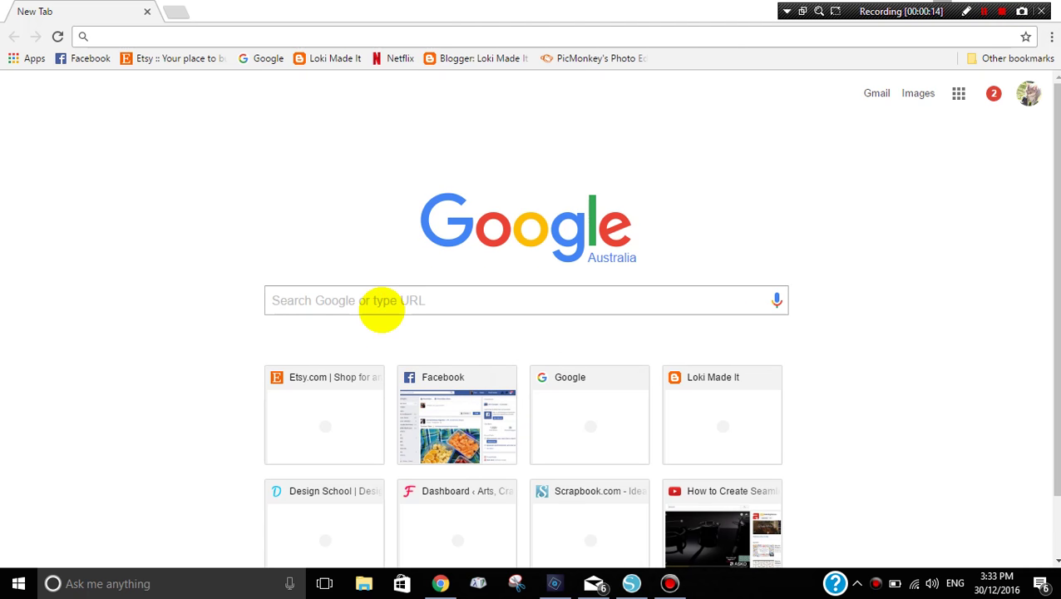
- Search Google for 'fontbundles' by accepting the autocomplete suggestion for 'font'
left_click(382, 303)
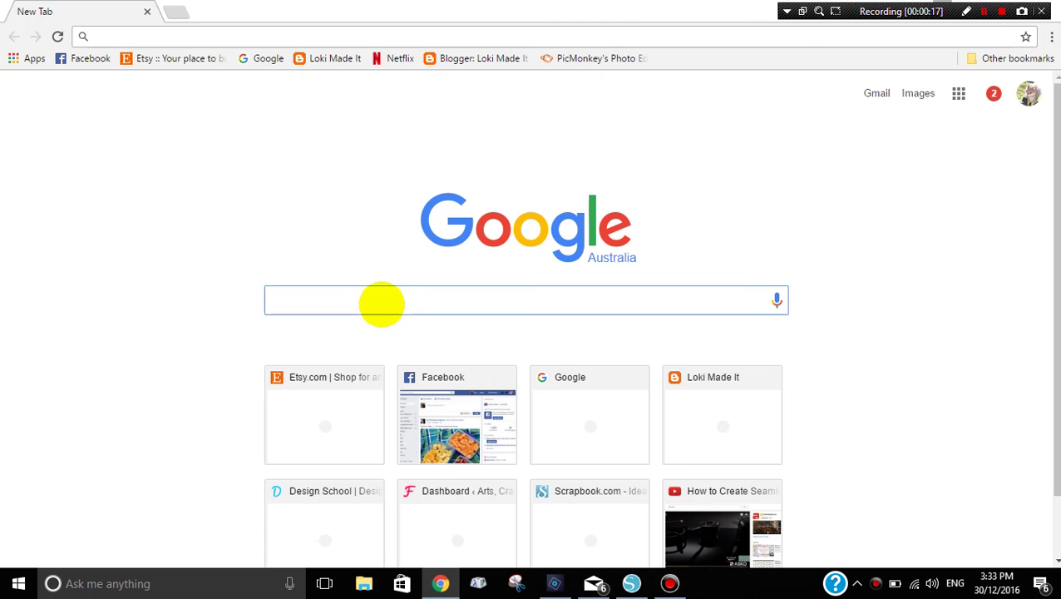
type("font")
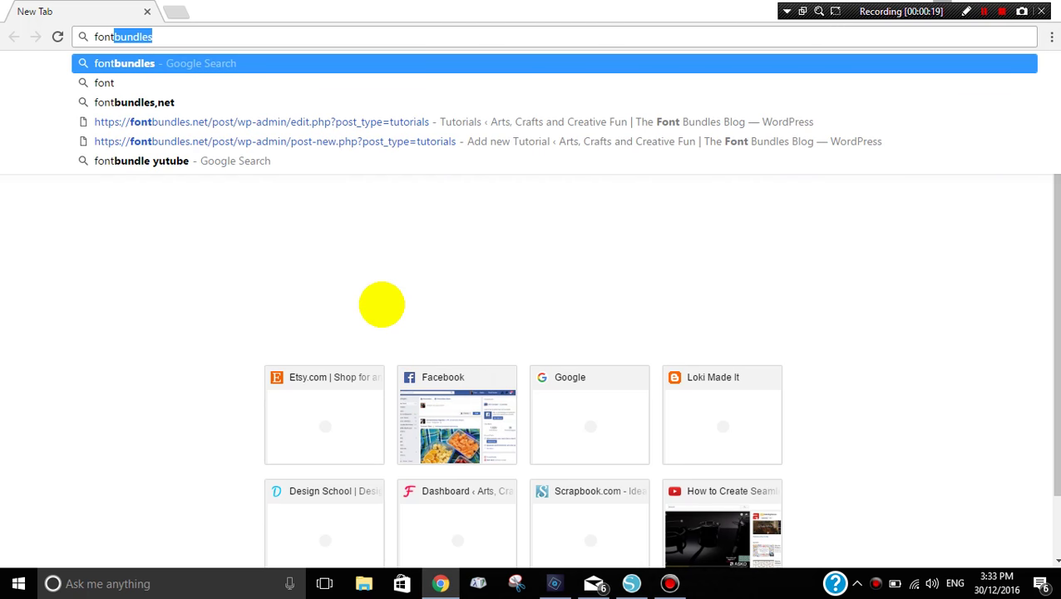
key("Return")
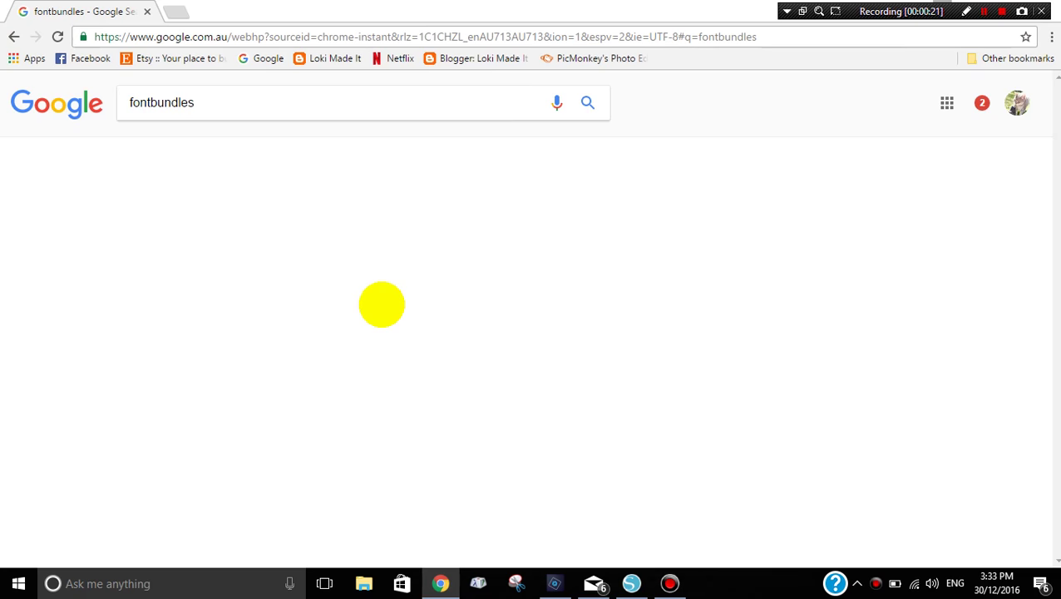
- Open fontbundles.net from the results and search the site for 'samantha'
left_click(239, 208)
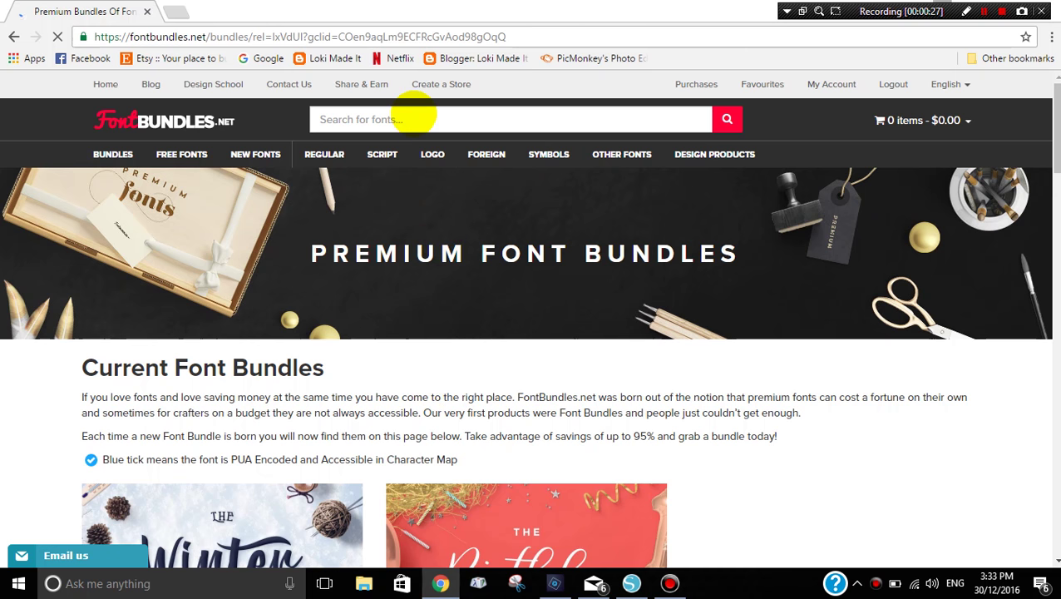
left_click(413, 118)
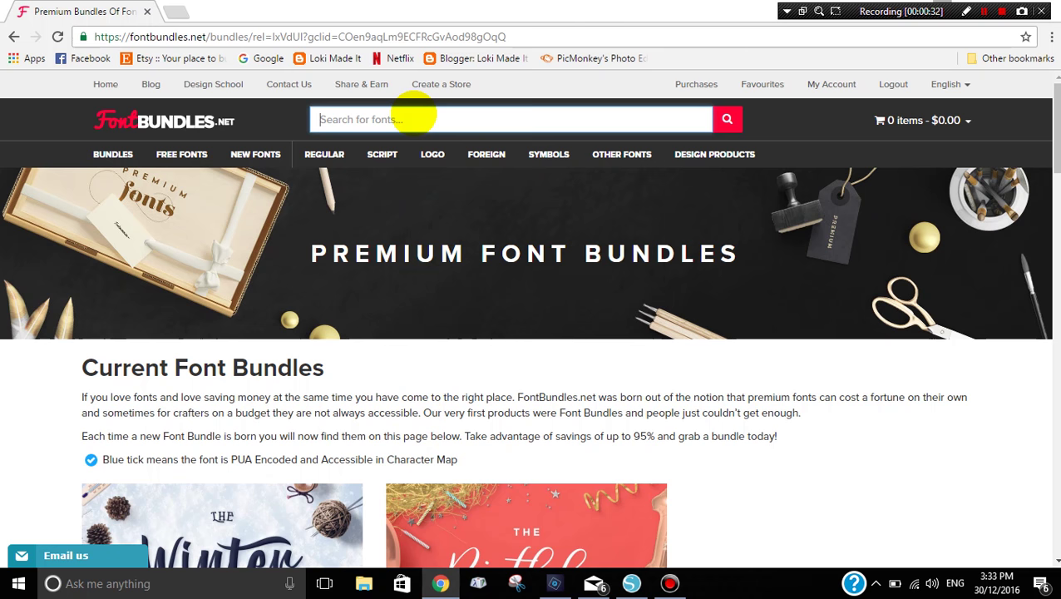
type("samantha")
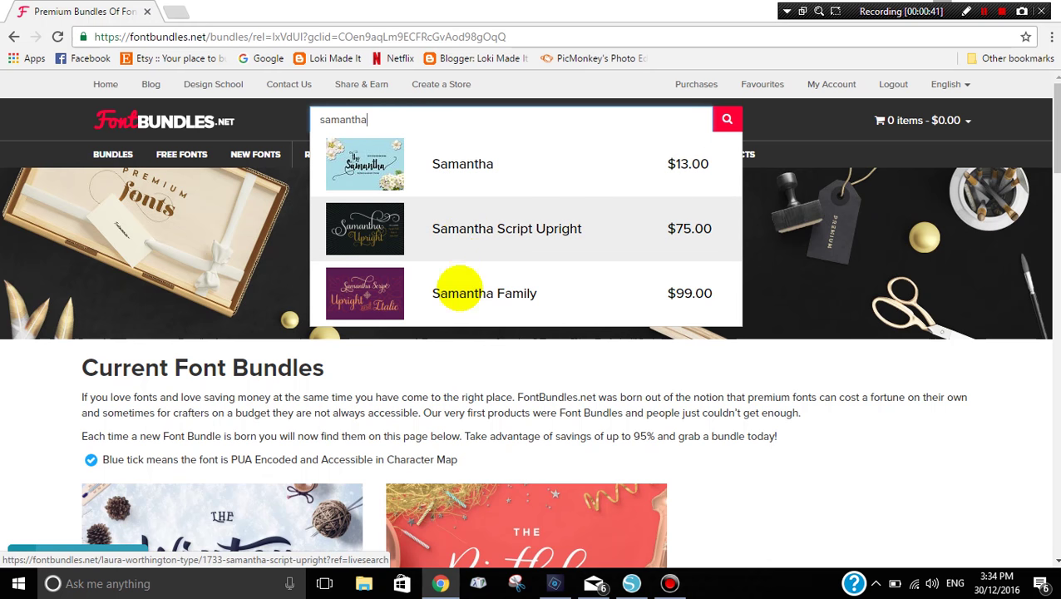
- Open the Samantha Family font page and scroll down through its previews
left_click(460, 290)
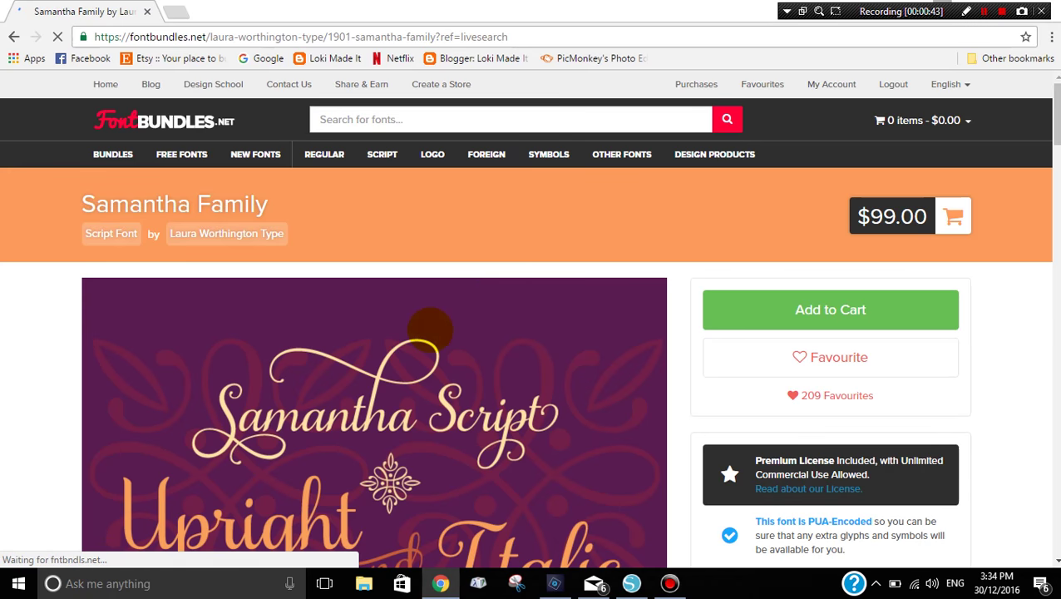
scroll(519, 311, "down", 4)
scroll(509, 308, "down", 2)
scroll(499, 308, "down", 1)
scroll(503, 304, "down", 1)
scroll(503, 304, "down", 5)
scroll(503, 305, "down", 2)
scroll(499, 308, "down", 3)
scroll(500, 309, "down", 1)
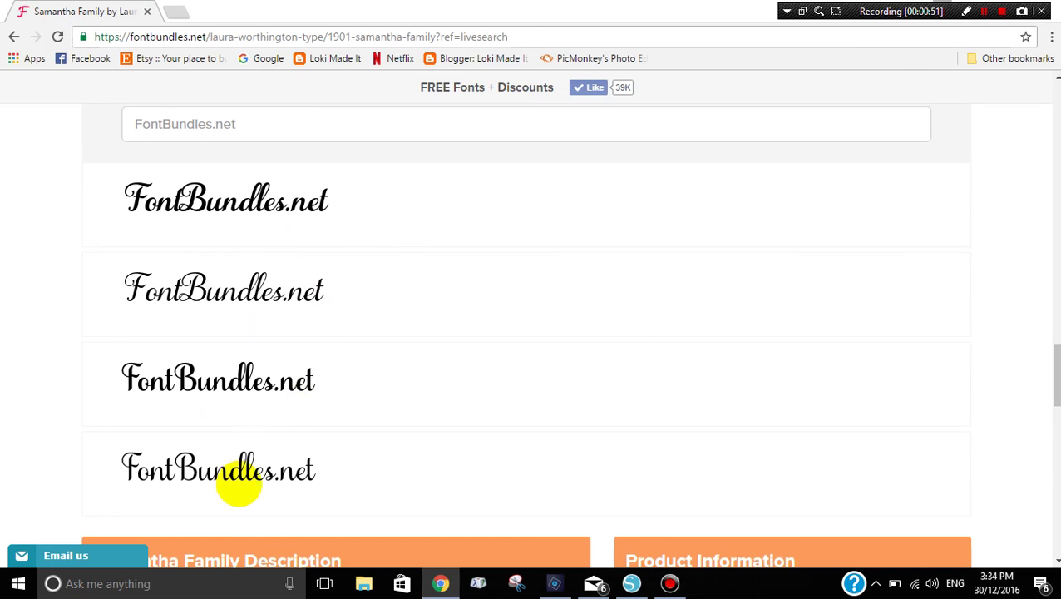
- Review the previews again, then take the Chrome window out of full screen
scroll(268, 394, "up", 5)
scroll(271, 389, "up", 3)
scroll(270, 387, "up", 4)
scroll(272, 380, "down", 1)
scroll(283, 382, "down", 4)
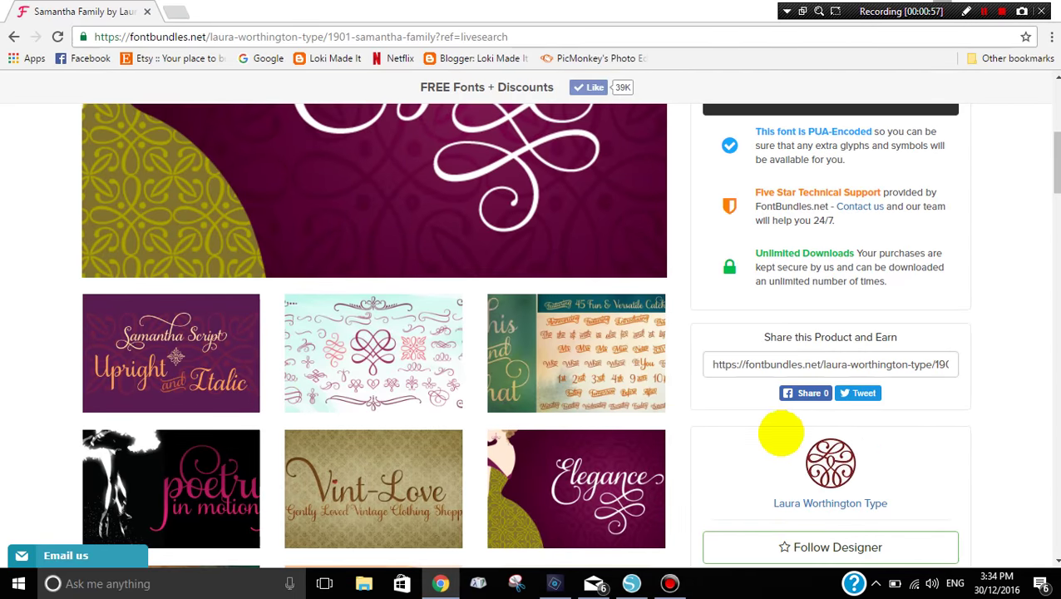
scroll(780, 436, "down", 3)
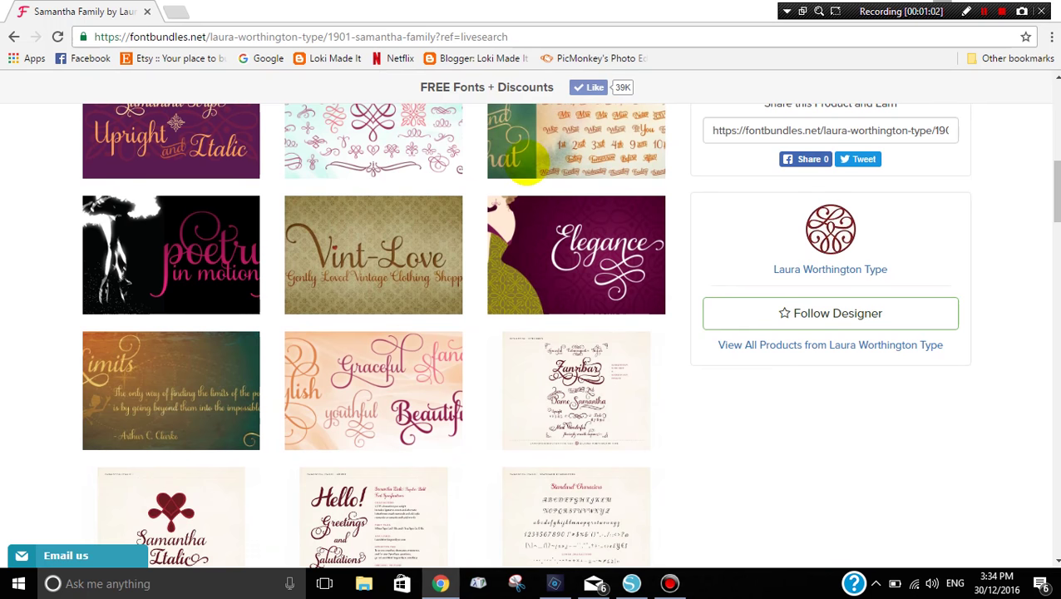
left_click(526, 10)
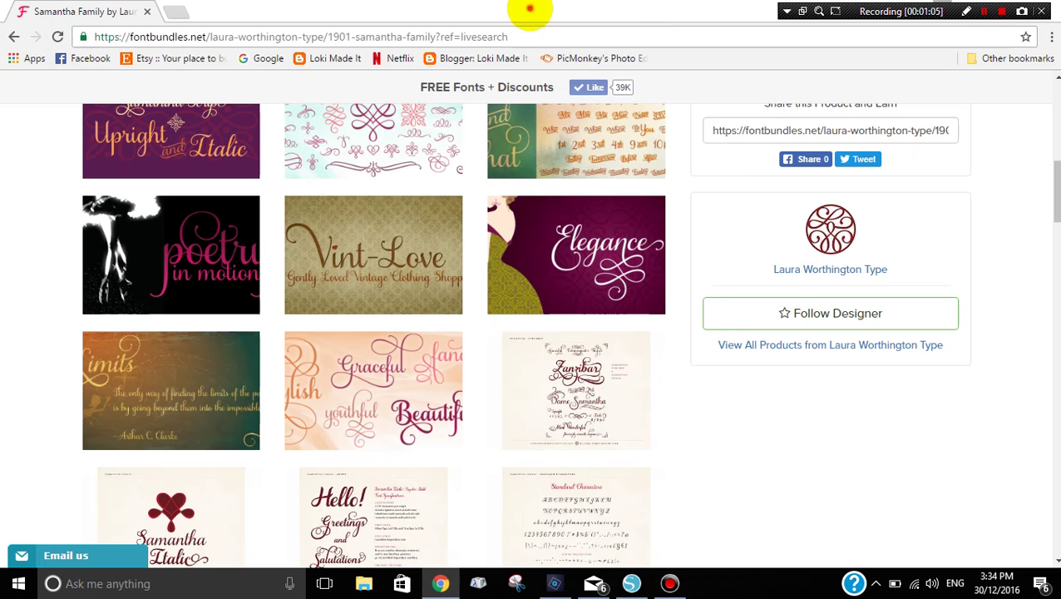
left_click_drag(533, 12, 481, 95)
- Close Chrome and restore Silhouette Studio showing Untitled-1 with the fontbundles.net text
left_click(664, 89)
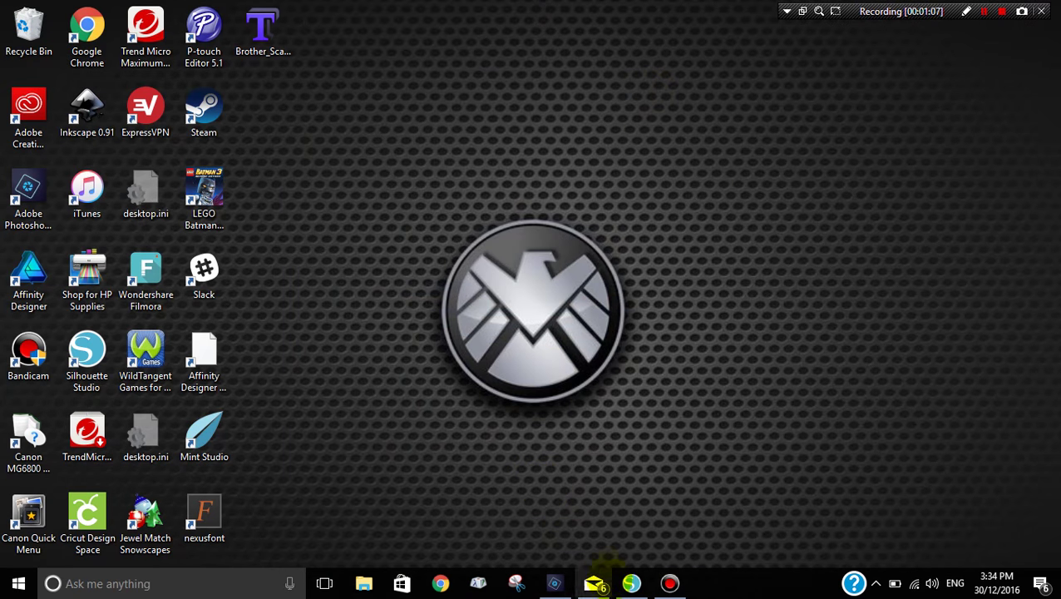
mouse_move(631, 583)
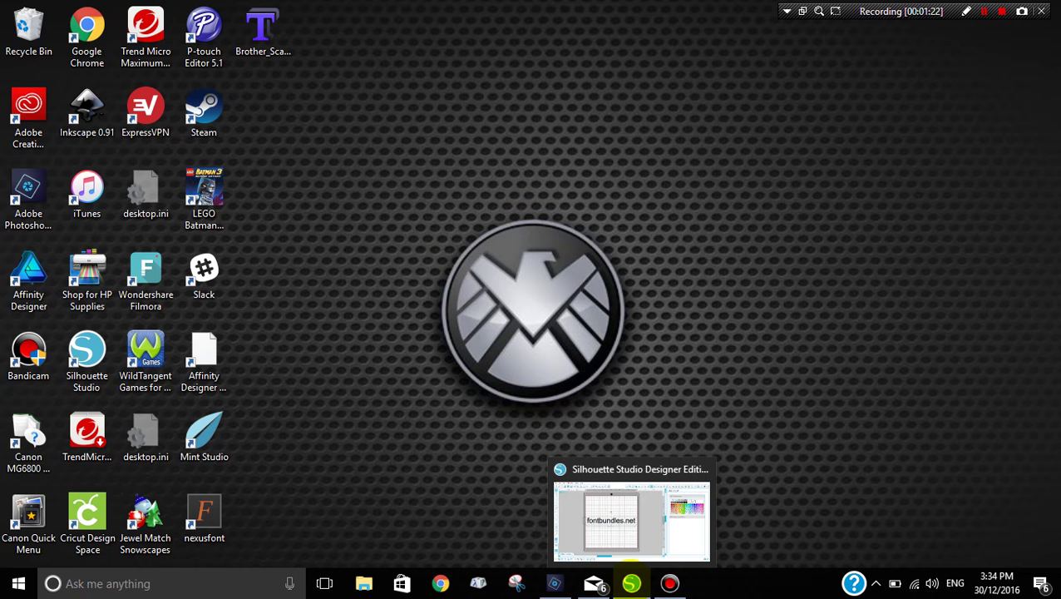
left_click(631, 583)
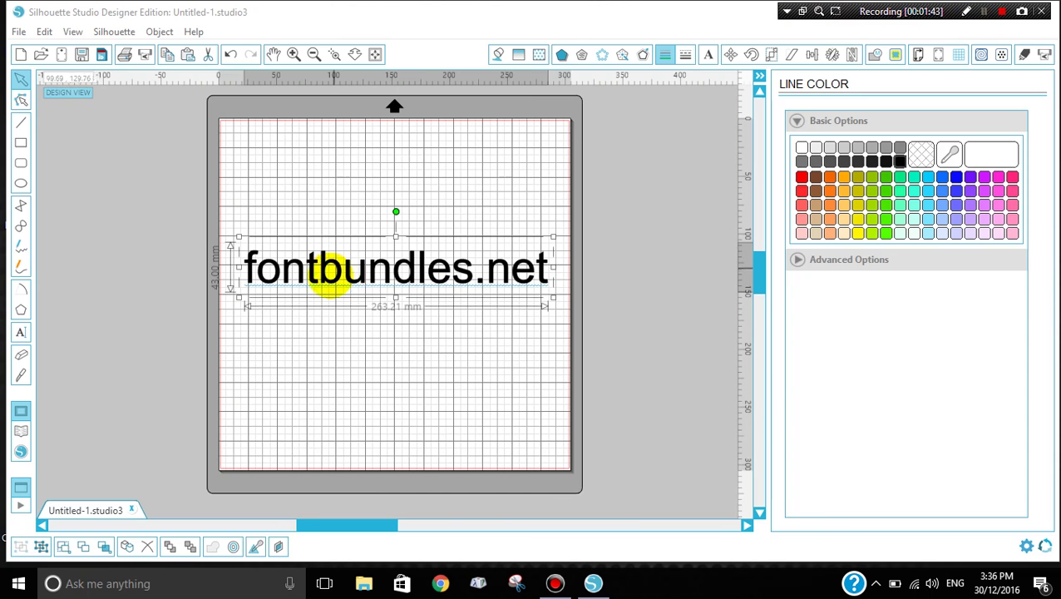
- Drag the fontbundles.net text object a little higher on the mat
left_click(344, 283)
left_click_drag(343, 283, 341, 268)
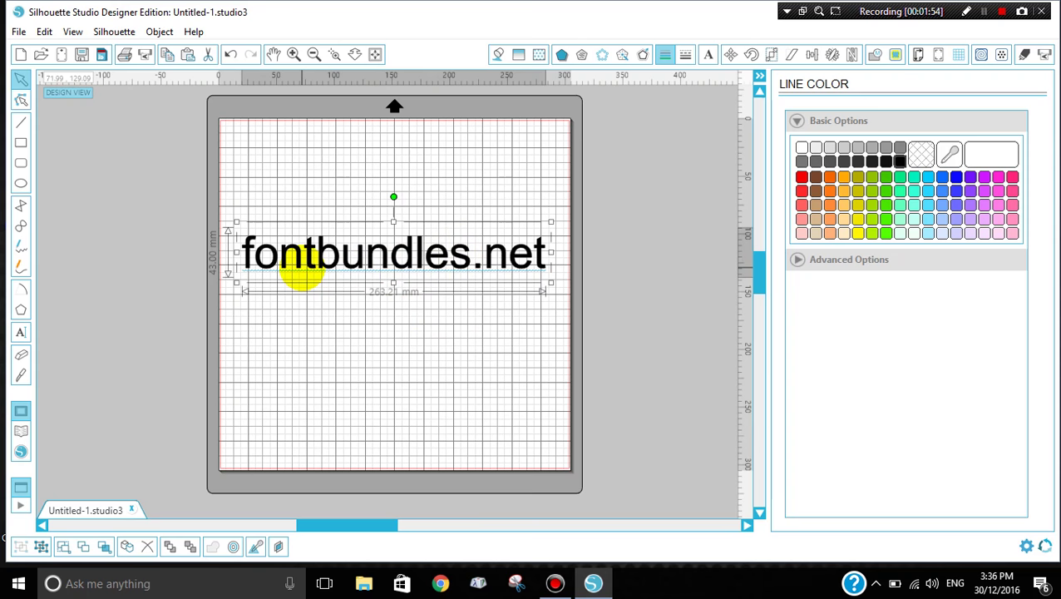
left_click(301, 274)
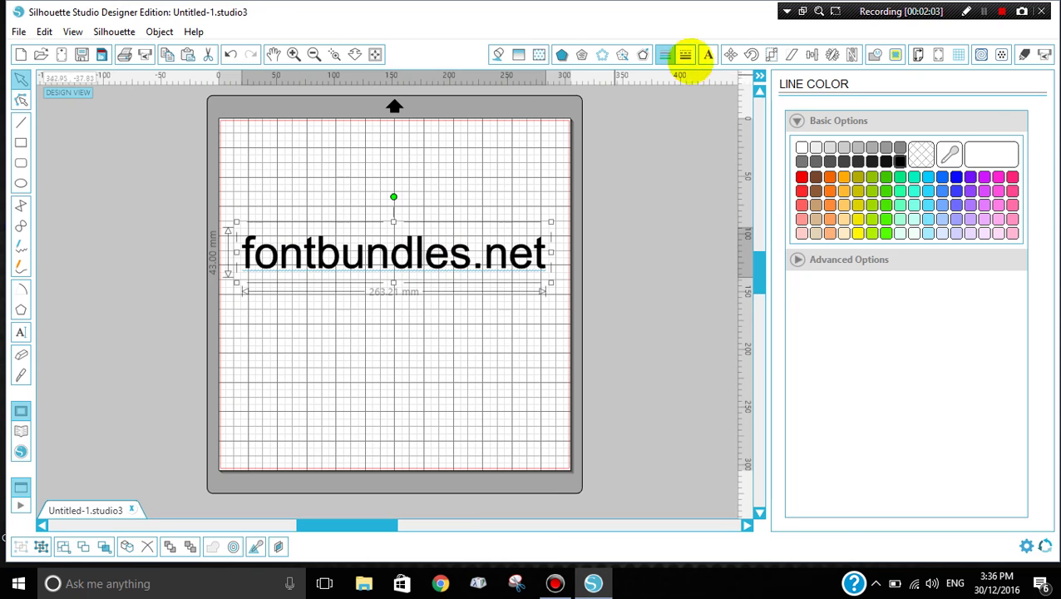
- Change the text's font to Samantha Upright in the Text Style panel
left_click(707, 54)
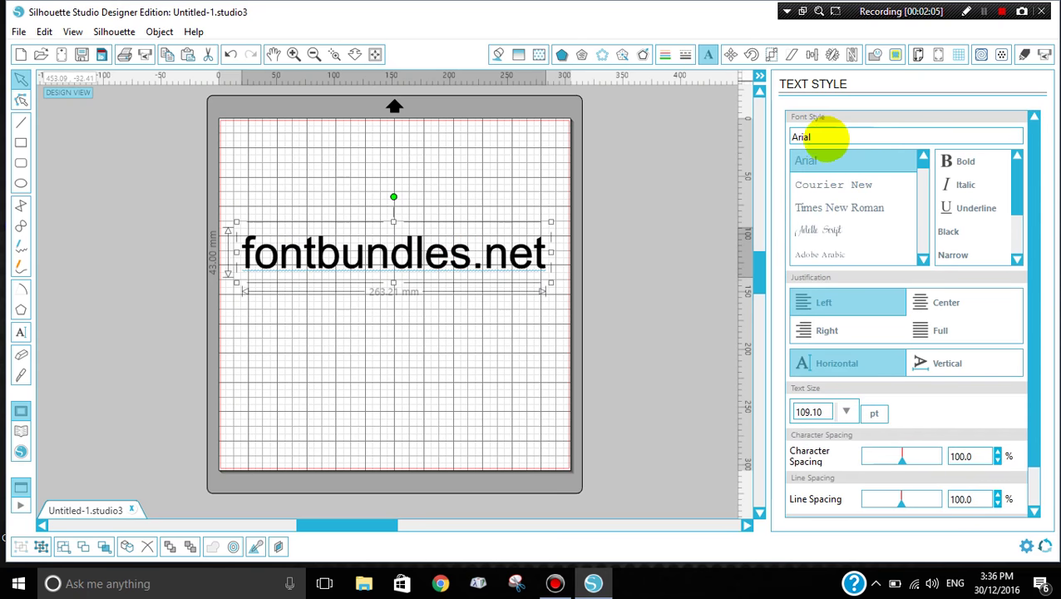
double_click(819, 137)
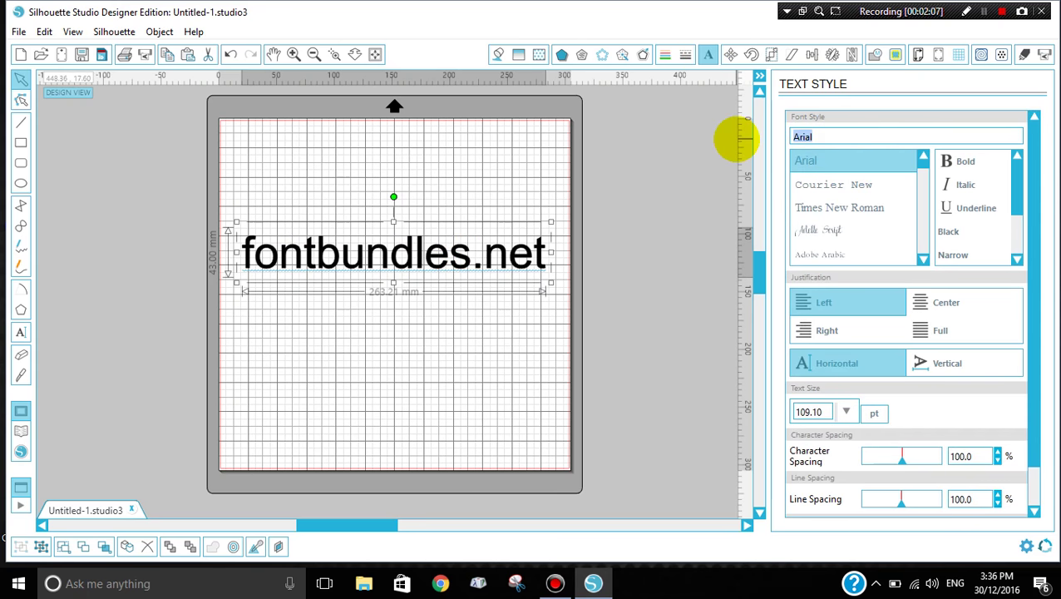
type("samantha Italic")
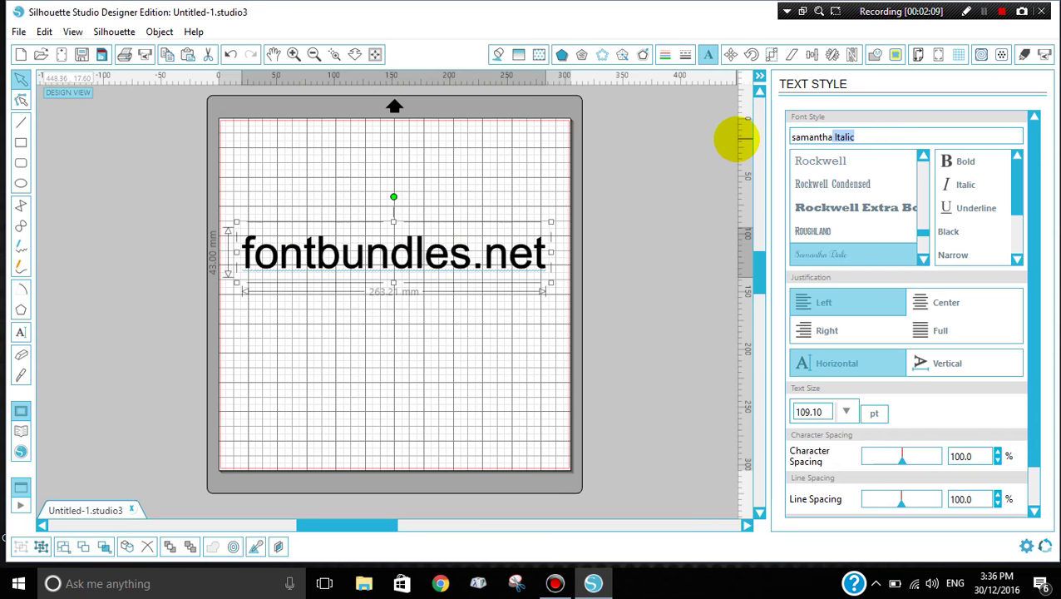
left_click(920, 258)
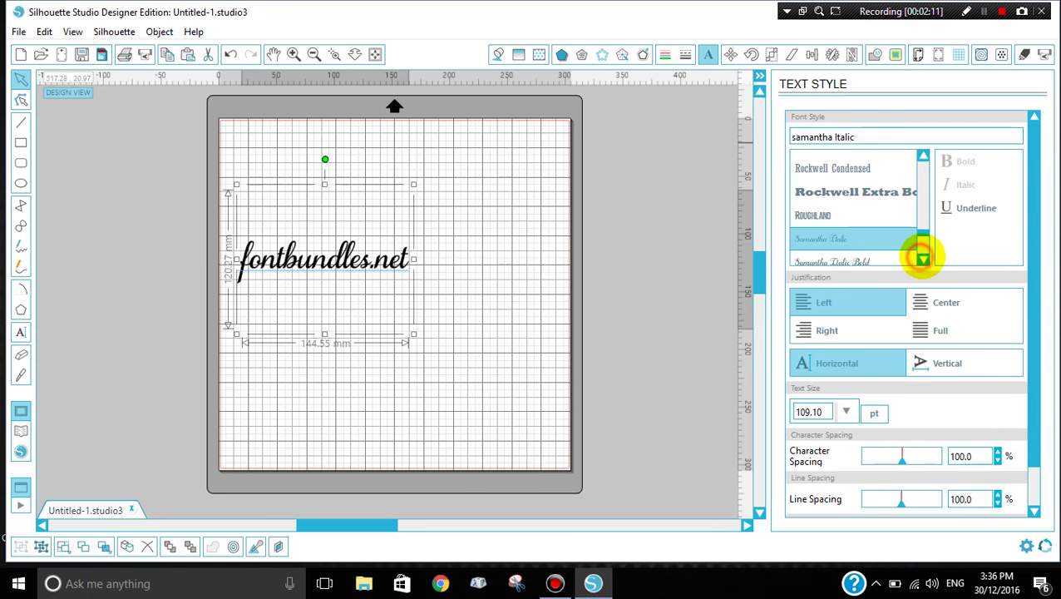
left_click(922, 259)
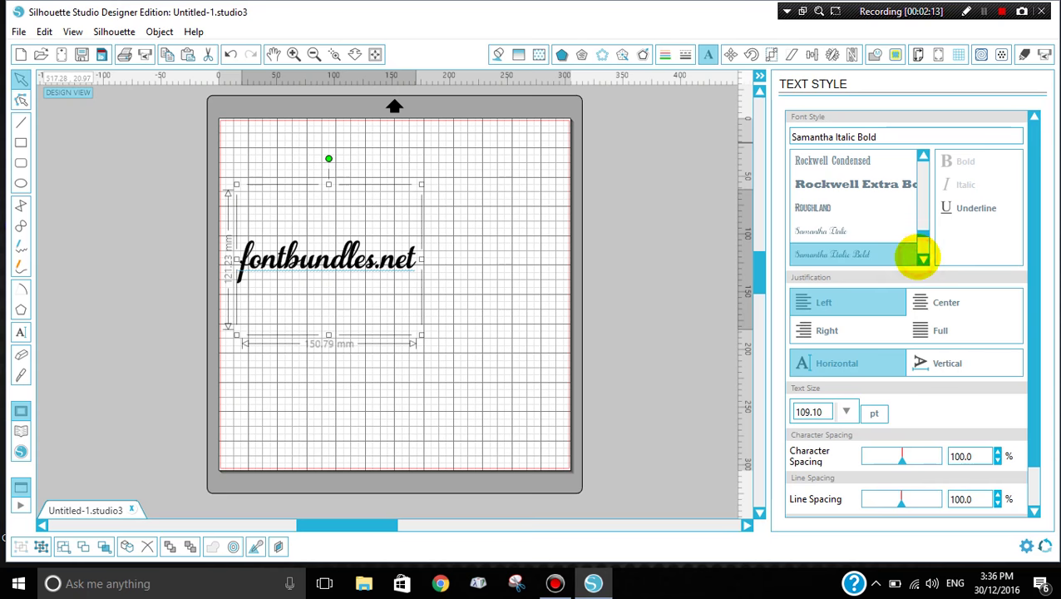
left_click(922, 258)
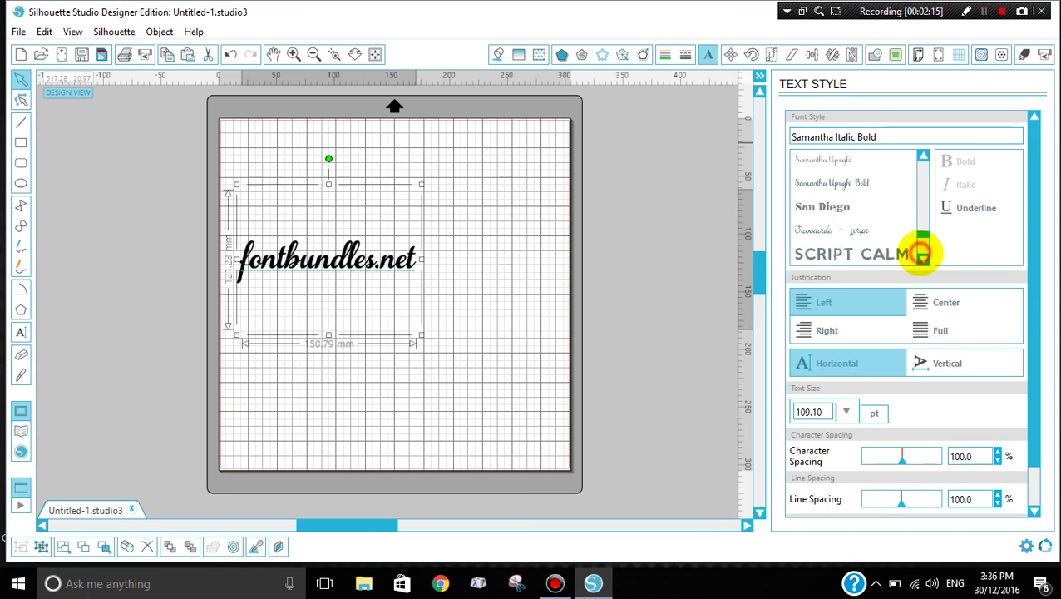
left_click(924, 155)
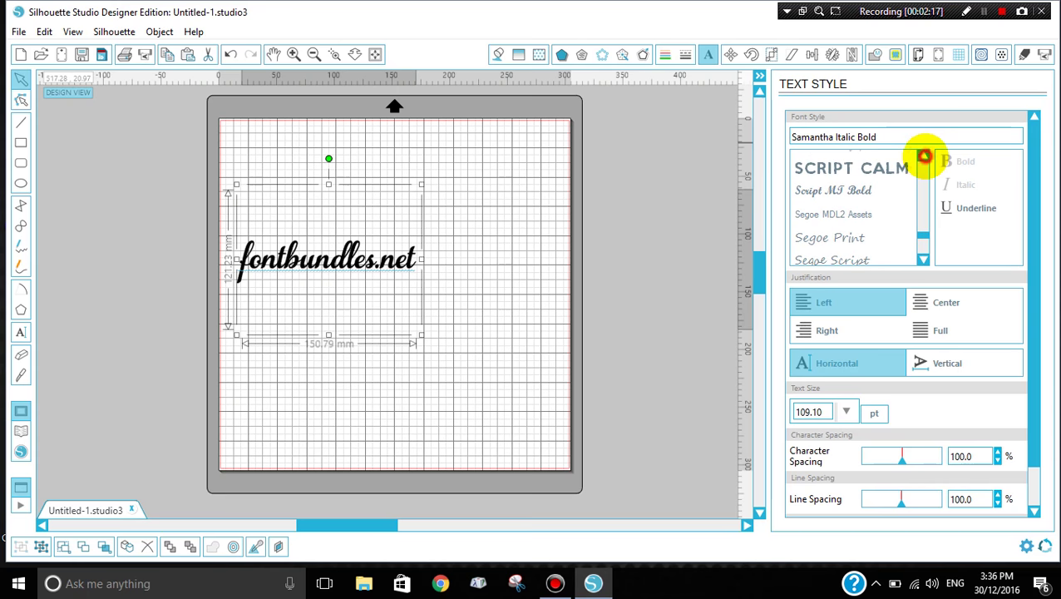
left_click(882, 138)
key("BackSpace")
key("BackSpace")
key("BackSpace")
key("BackSpace")
key("BackSpace")
key("BackSpace")
key("BackSpace")
left_click(842, 206)
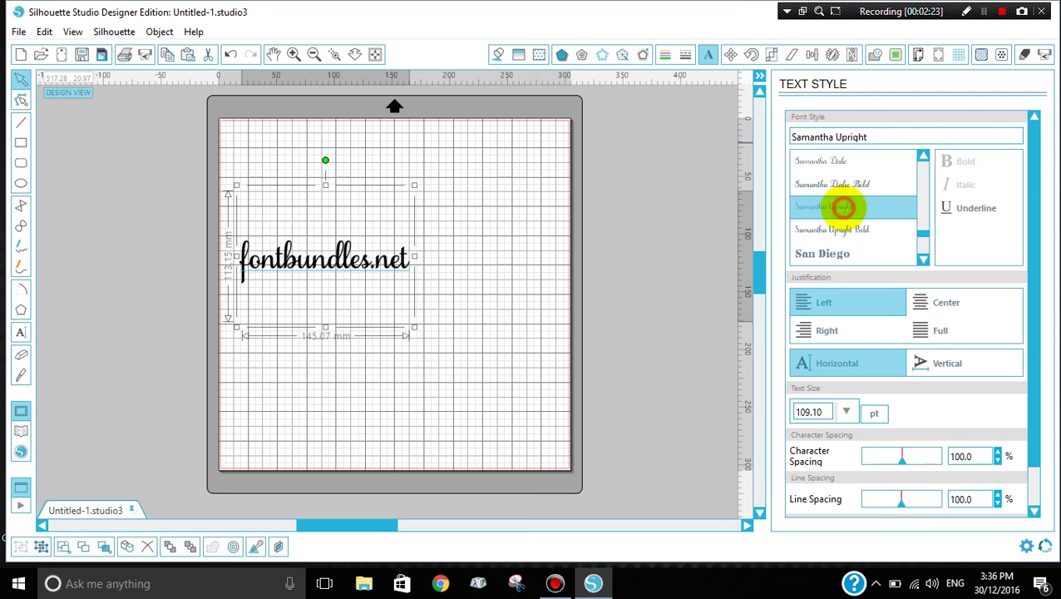
- Enlarge the text to about 283 mm wide and centre it on the mat
left_click_drag(415, 327, 555, 453)
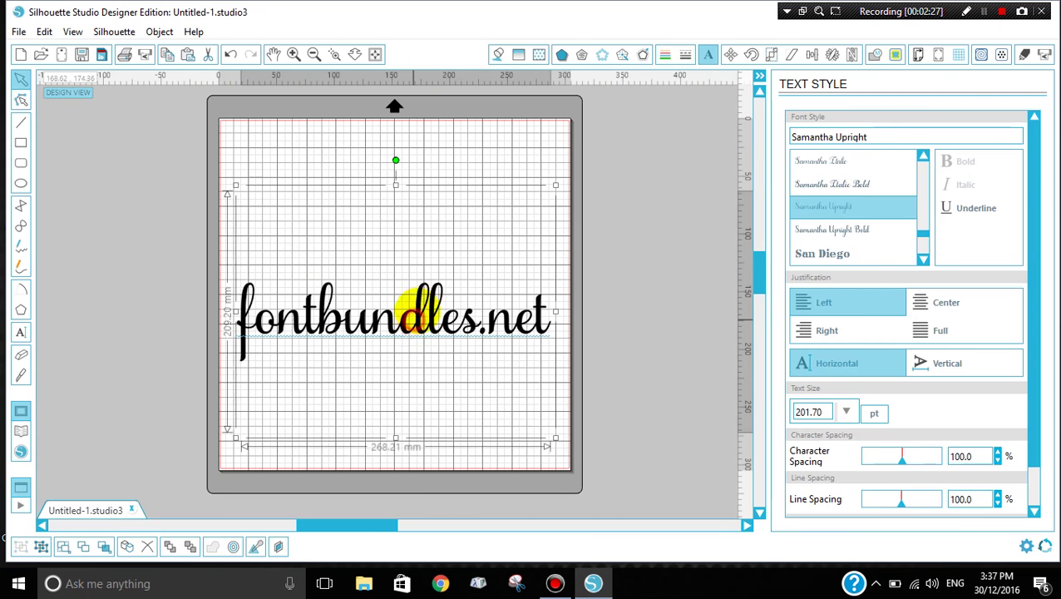
left_click_drag(417, 303, 413, 227)
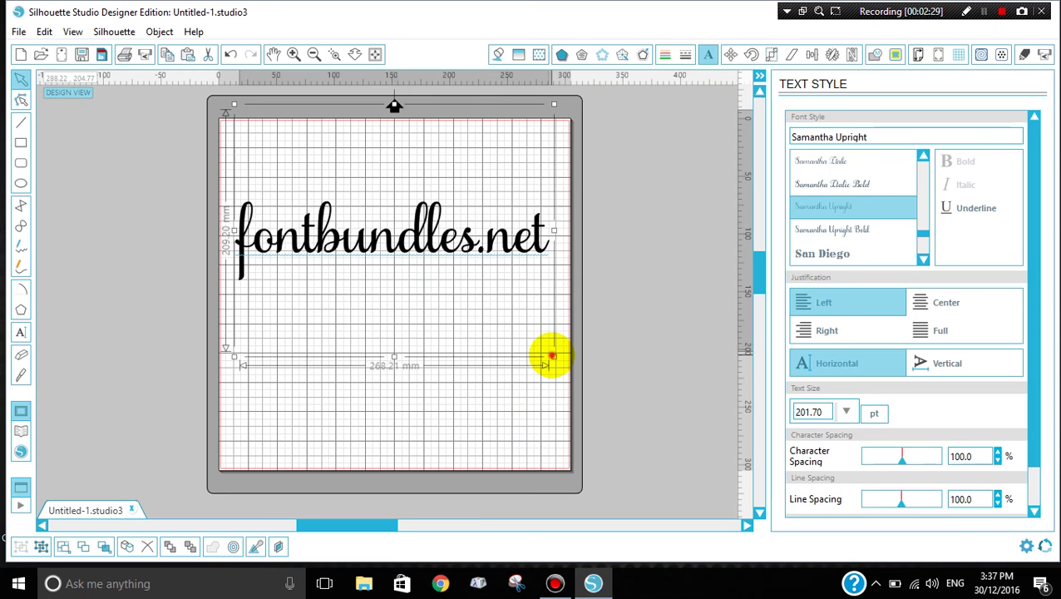
left_click(549, 357)
left_click(511, 246)
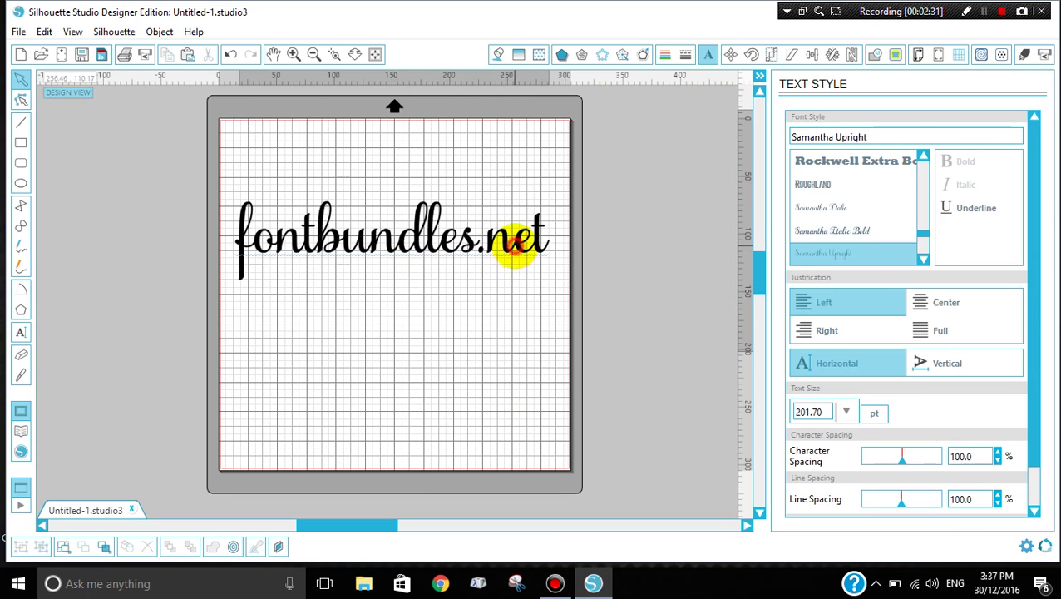
left_click_drag(553, 357, 571, 370)
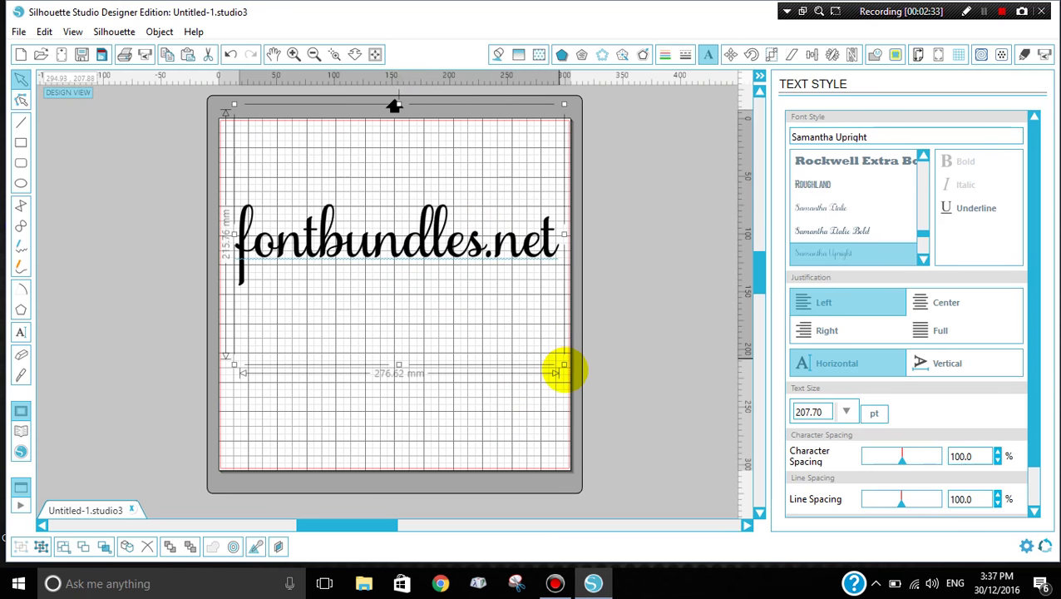
left_click_drag(407, 245, 411, 262)
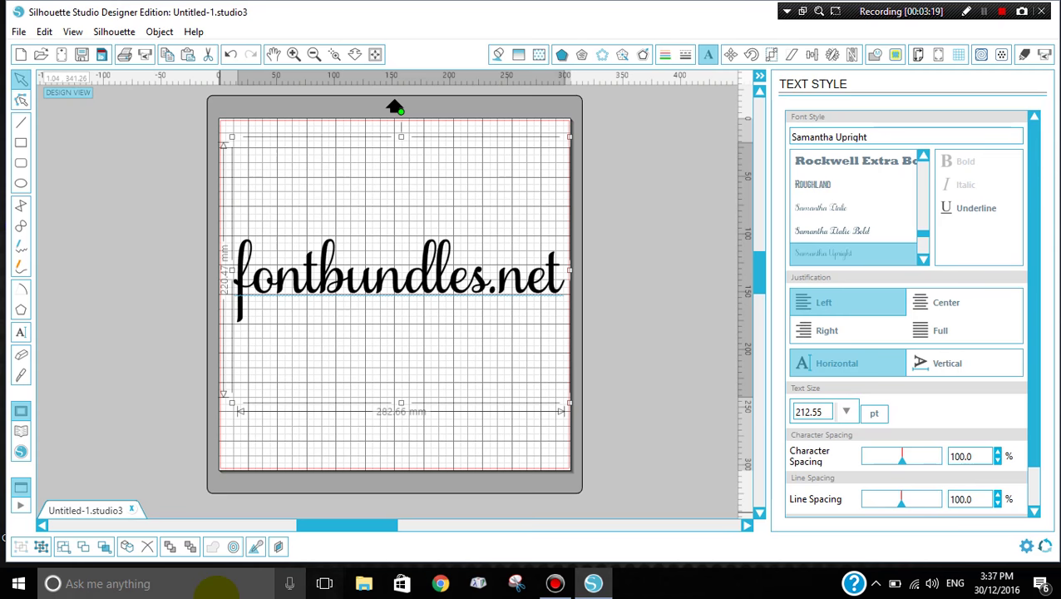
- Launch Character Map from Windows search and move its window right over the design
left_click(171, 582)
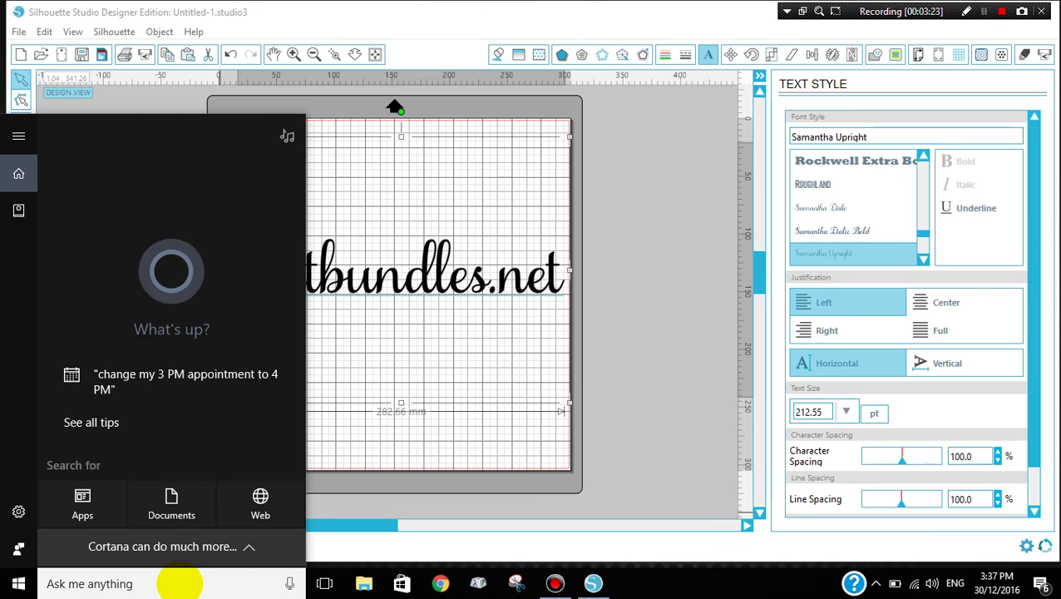
type("charact")
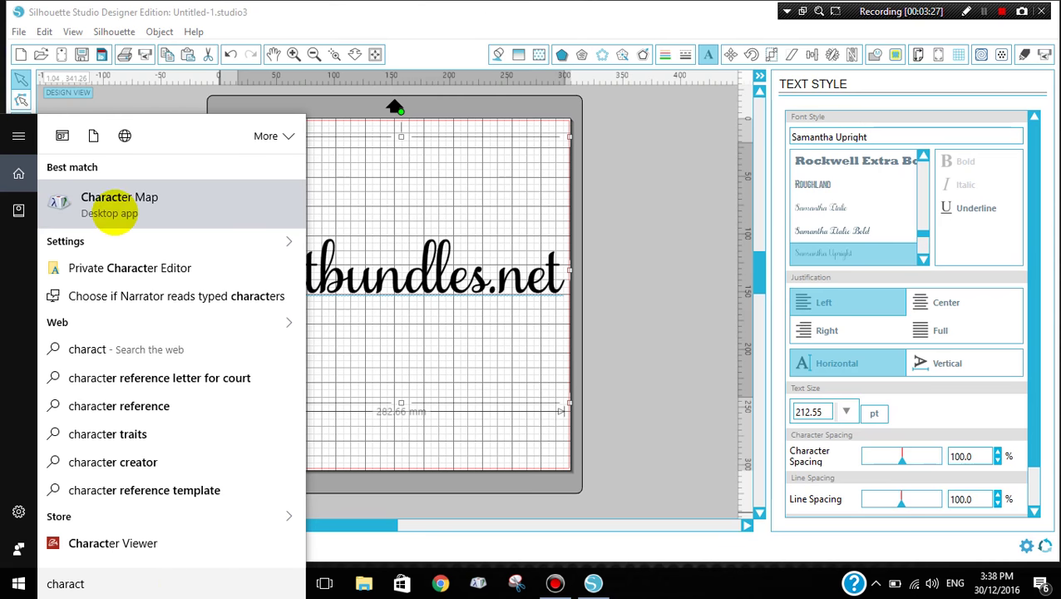
left_click(119, 197)
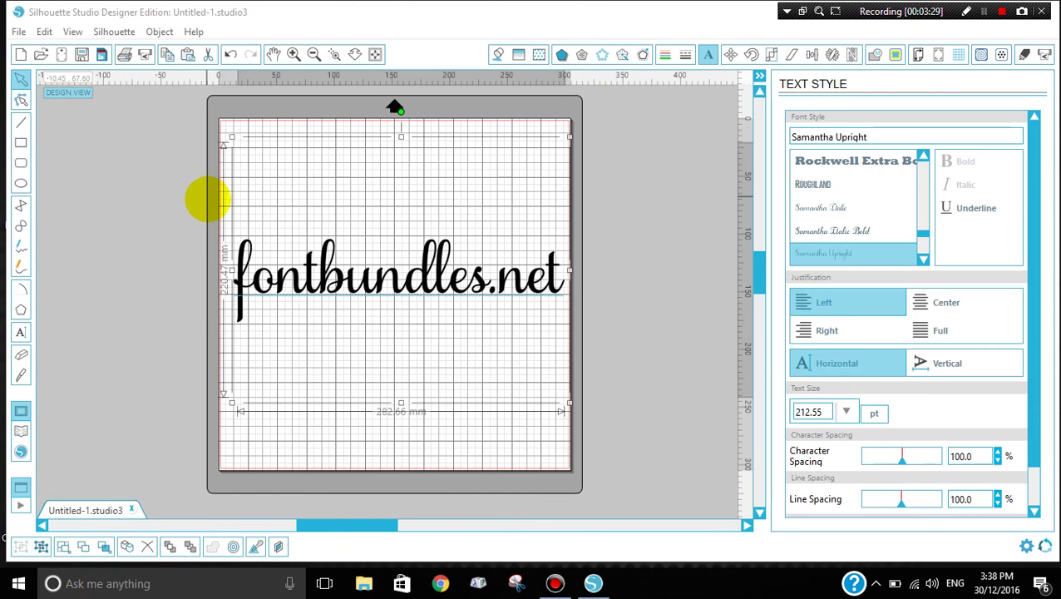
left_click_drag(177, 65, 283, 60)
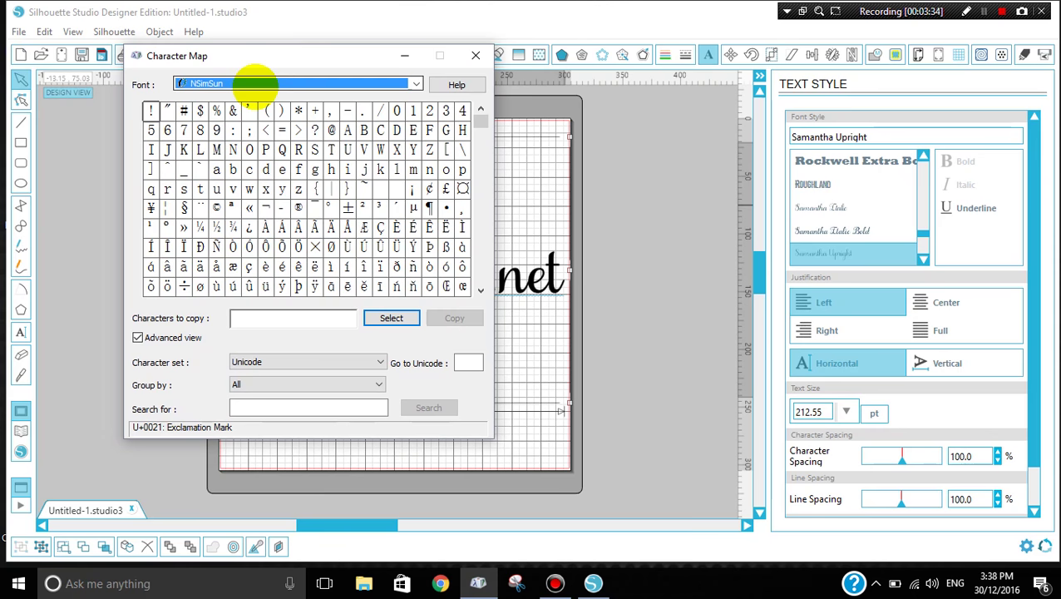
- Choose Samantha Upright from Character Map's Font list
left_click(255, 84)
scroll(266, 262, "down", 3)
scroll(262, 262, "down", 3)
scroll(267, 284, "down", 3)
scroll(272, 289, "down", 5)
scroll(285, 224, "up", 1)
scroll(284, 224, "up", 1)
scroll(275, 208, "up", 1)
left_click(245, 157)
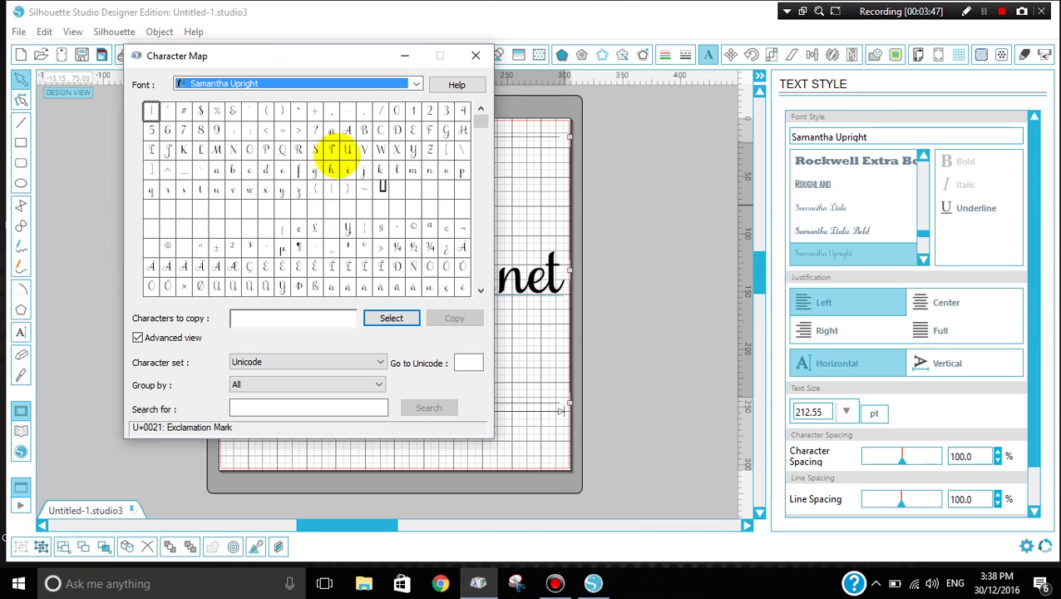
- Scroll the glyph grid and toggle Advanced view off and back on
left_click(480, 290)
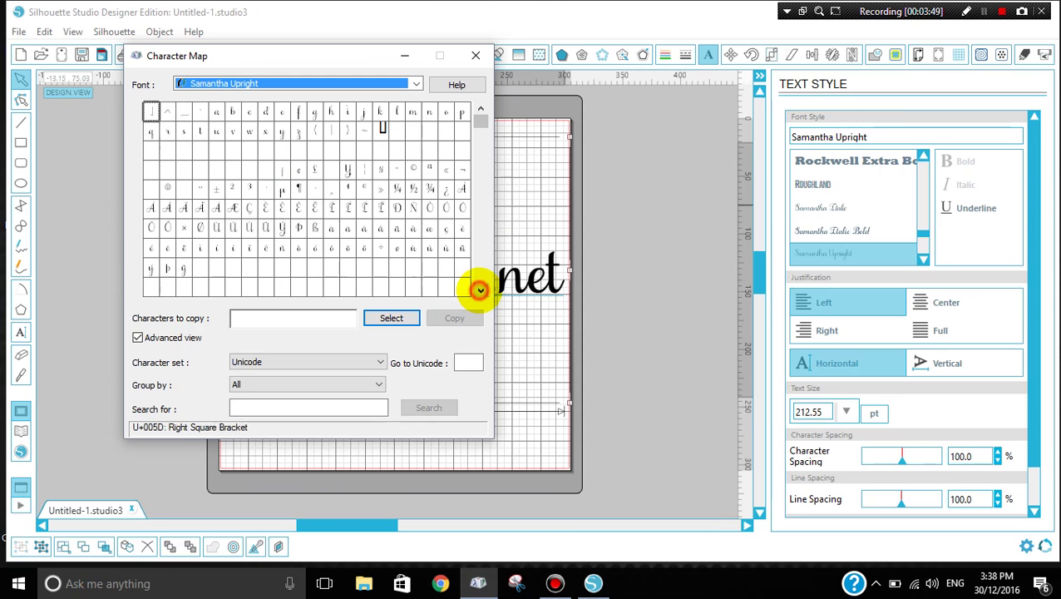
left_click(479, 289)
left_click(480, 109)
left_click(480, 109)
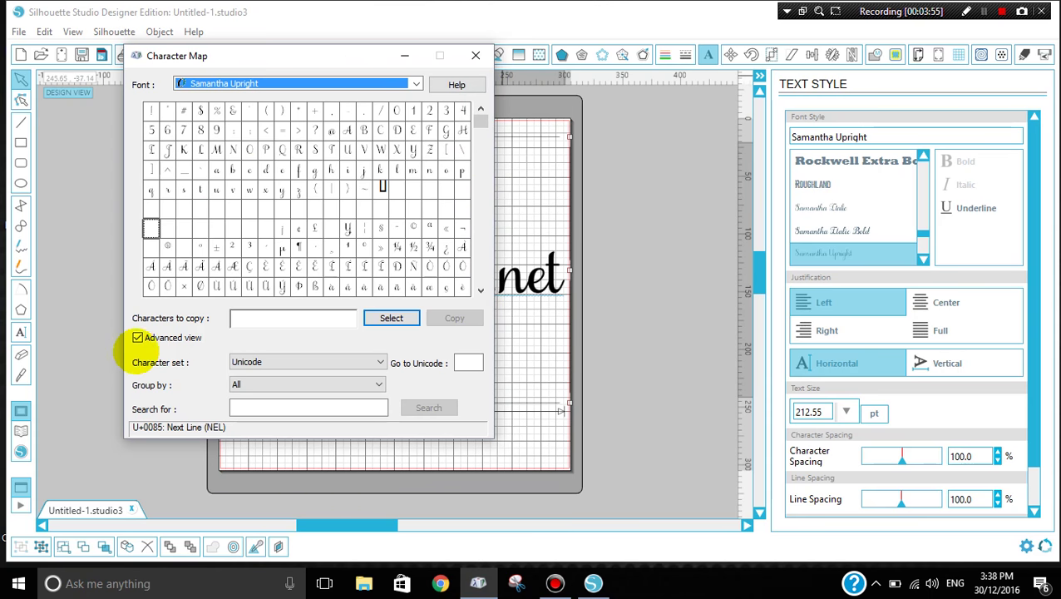
left_click(137, 337)
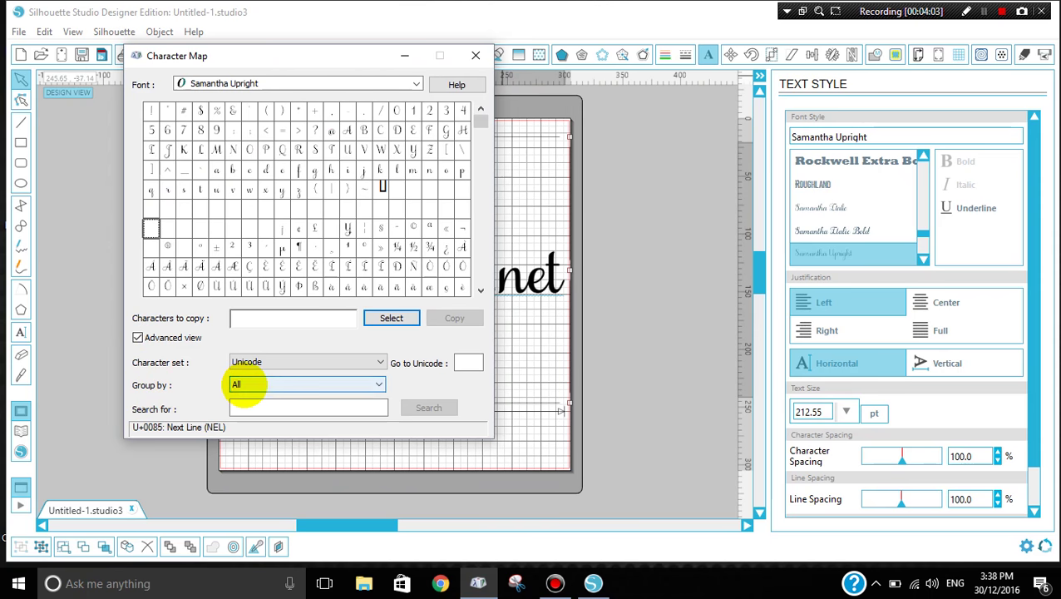
- Group glyphs by Unicode Subrange and show the Private Use Characters
left_click(239, 384)
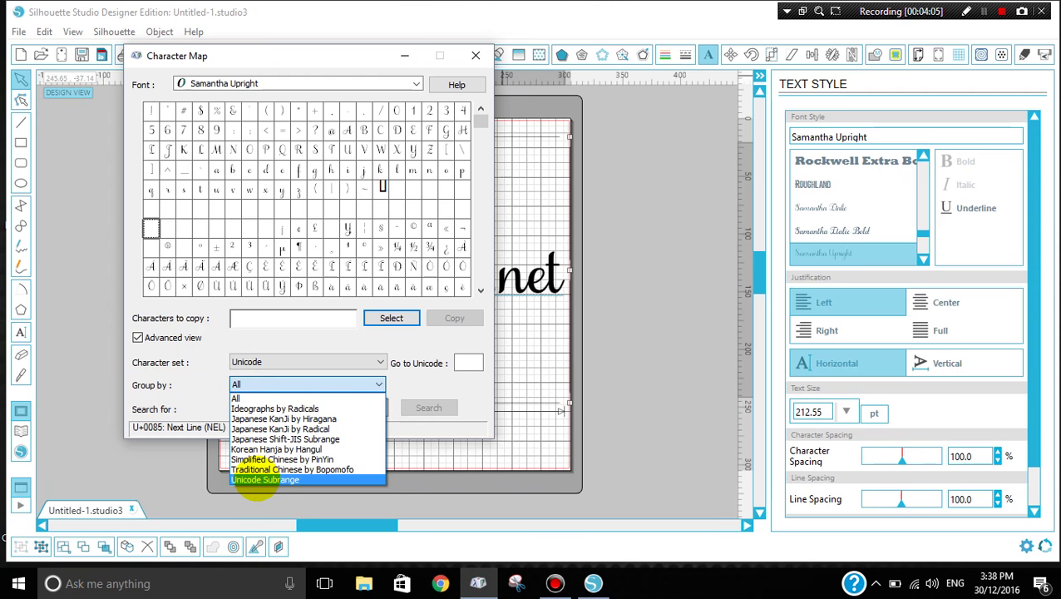
left_click(260, 480)
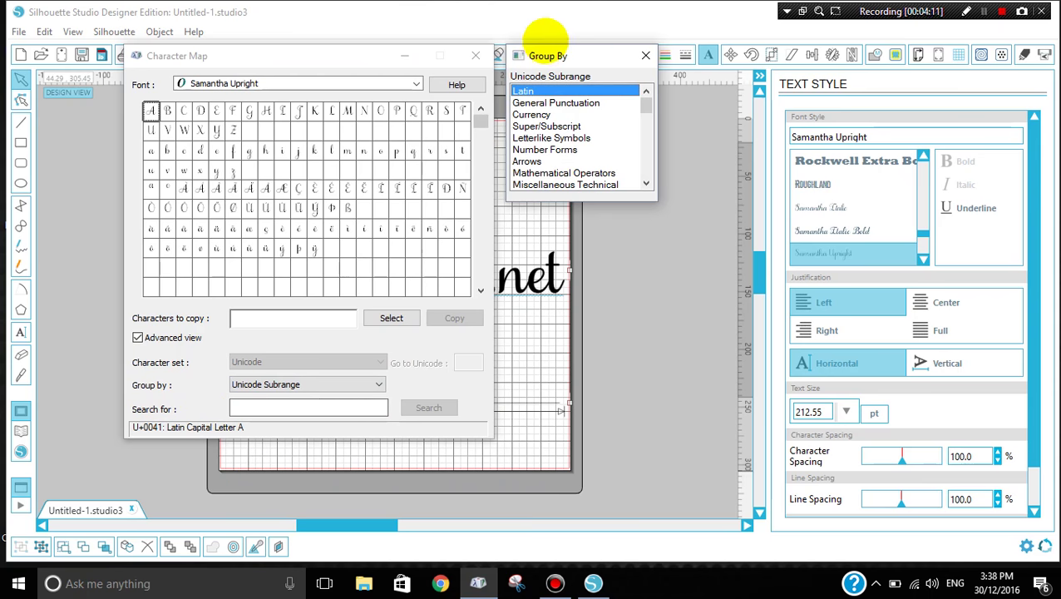
scroll(592, 129, "down", 1)
scroll(592, 130, "down", 5)
scroll(586, 135, "down", 5)
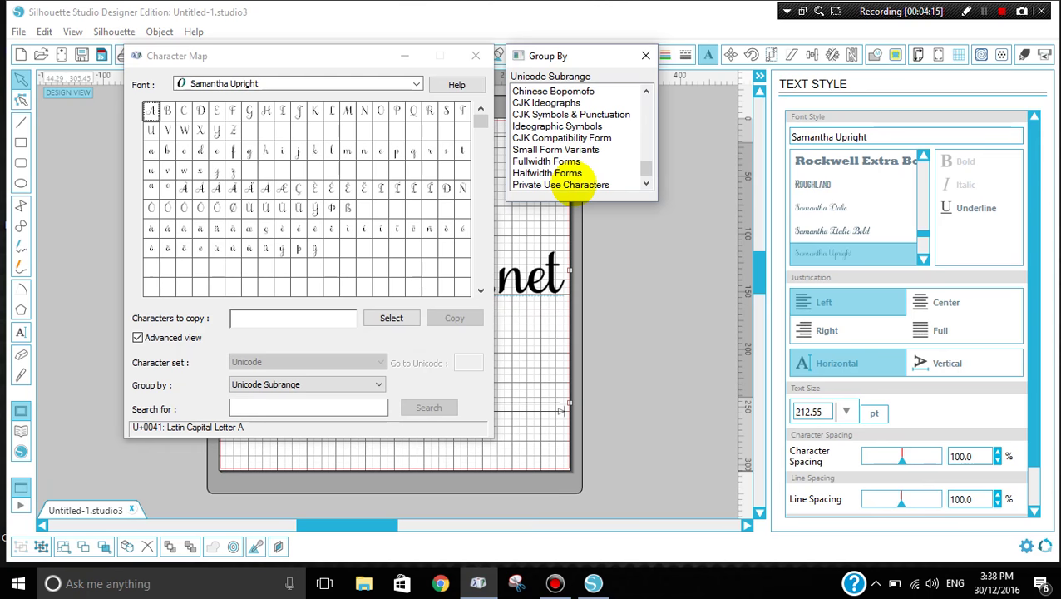
left_click(580, 184)
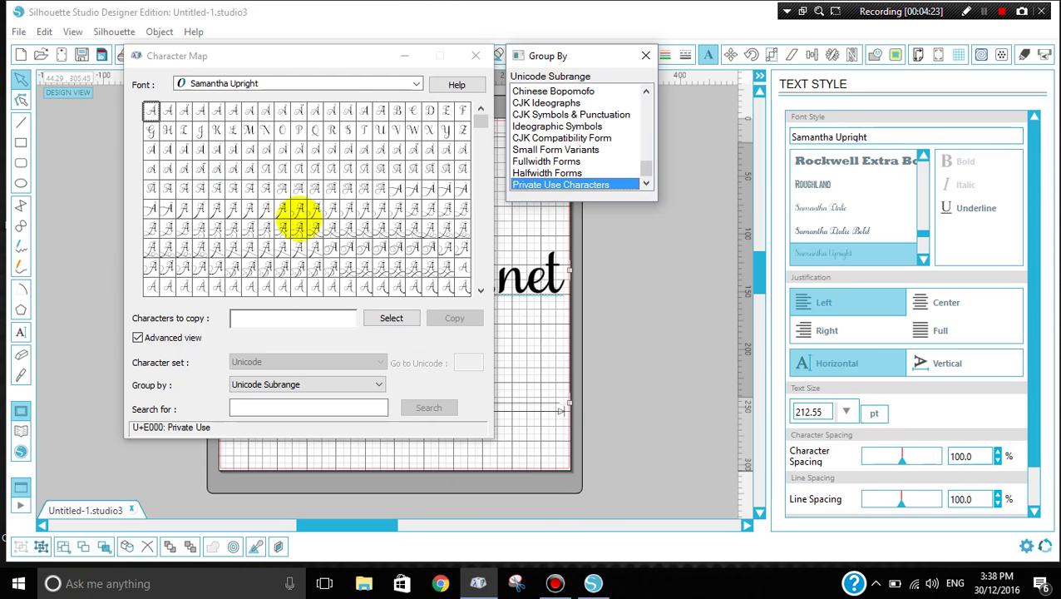
- Scroll through the private-use alternate glyphs to look for swash letters
left_click(479, 290)
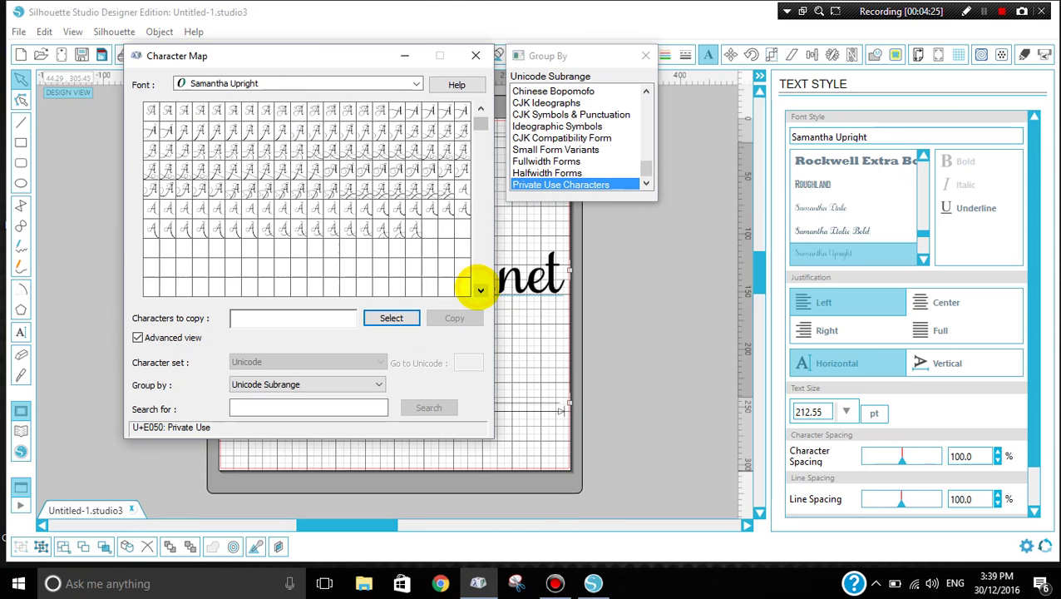
left_click(479, 289)
left_click(480, 289)
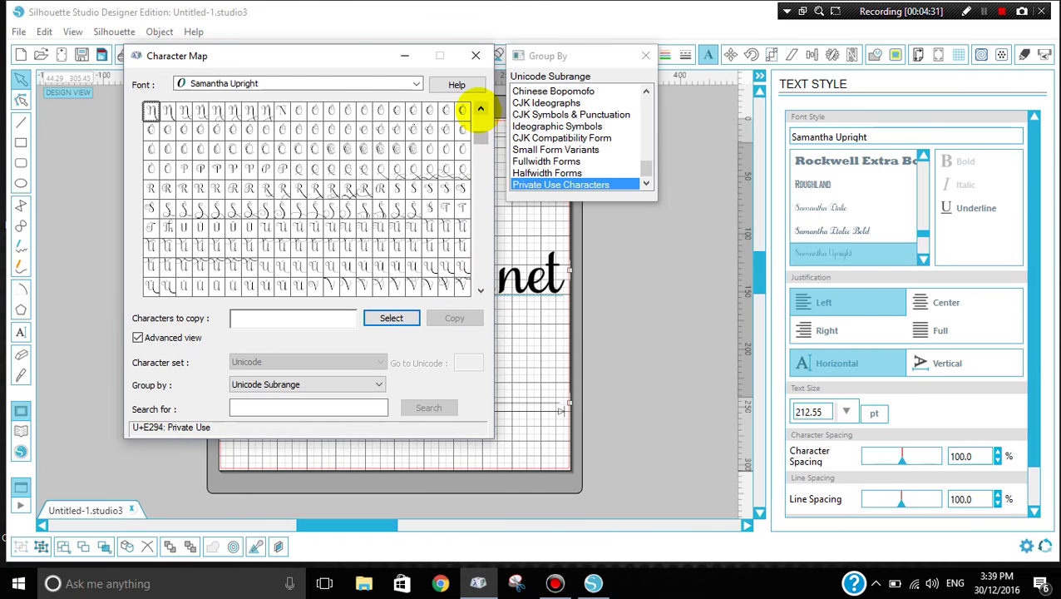
left_click(480, 110)
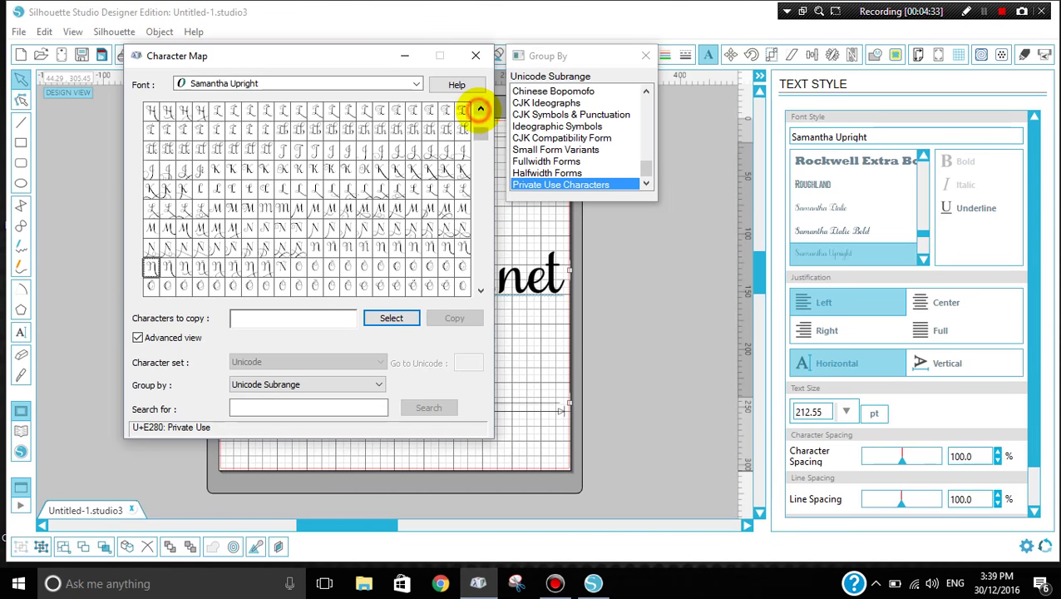
left_click(480, 110)
left_click(480, 109)
left_click(480, 109)
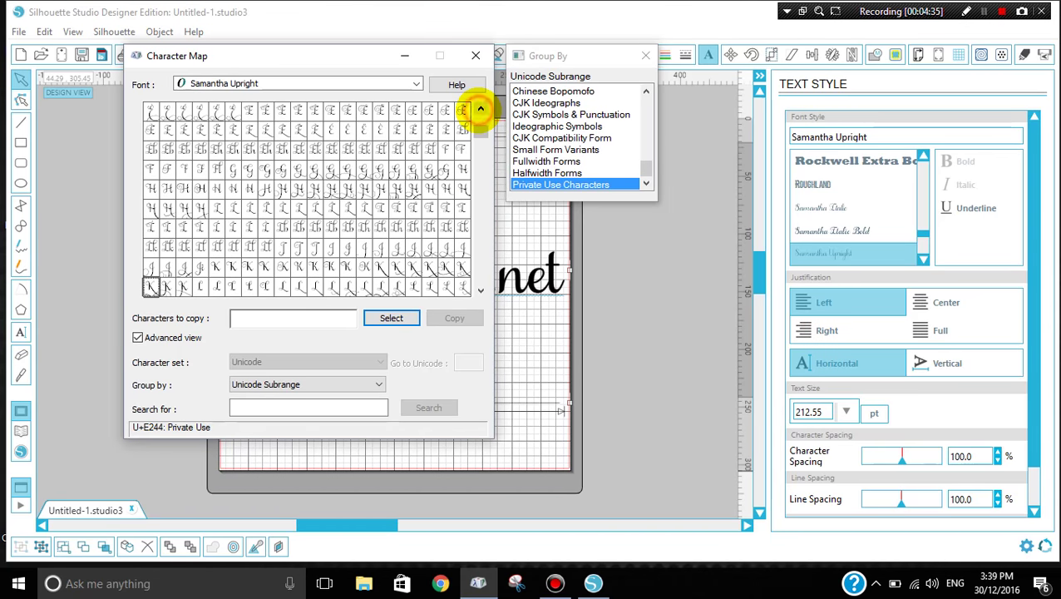
left_click(480, 110)
left_click(479, 109)
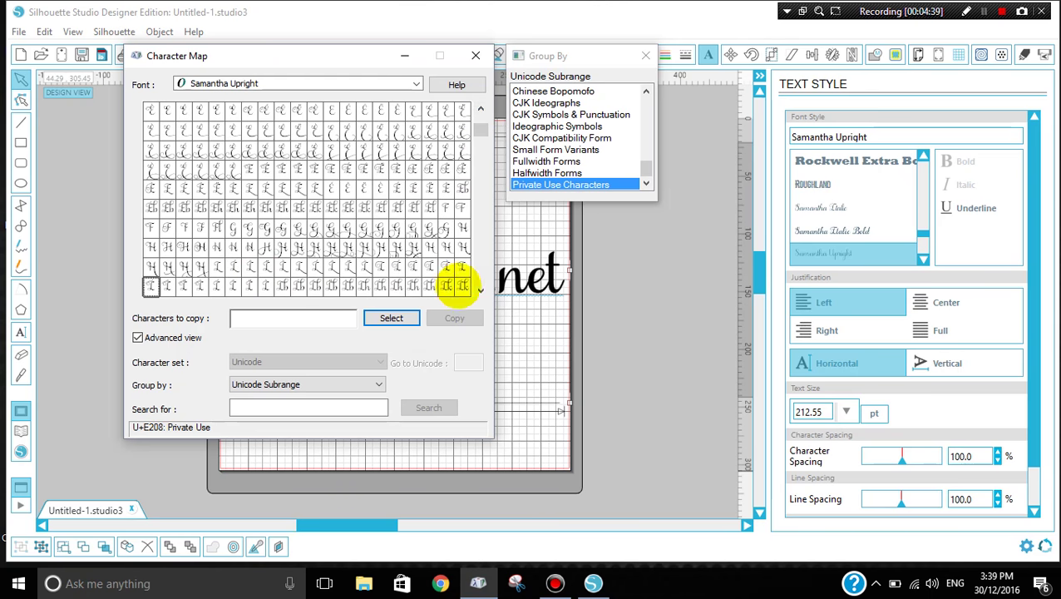
left_click(480, 289)
left_click(480, 289)
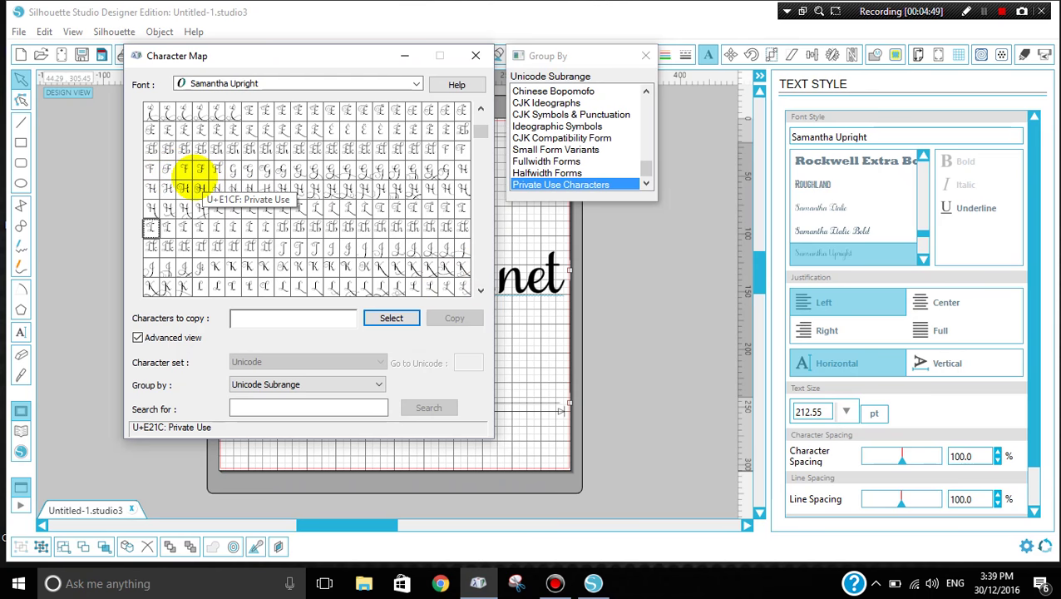
- Select the swash capital F (U+E1CD) and copy it to the clipboard
left_click(242, 325)
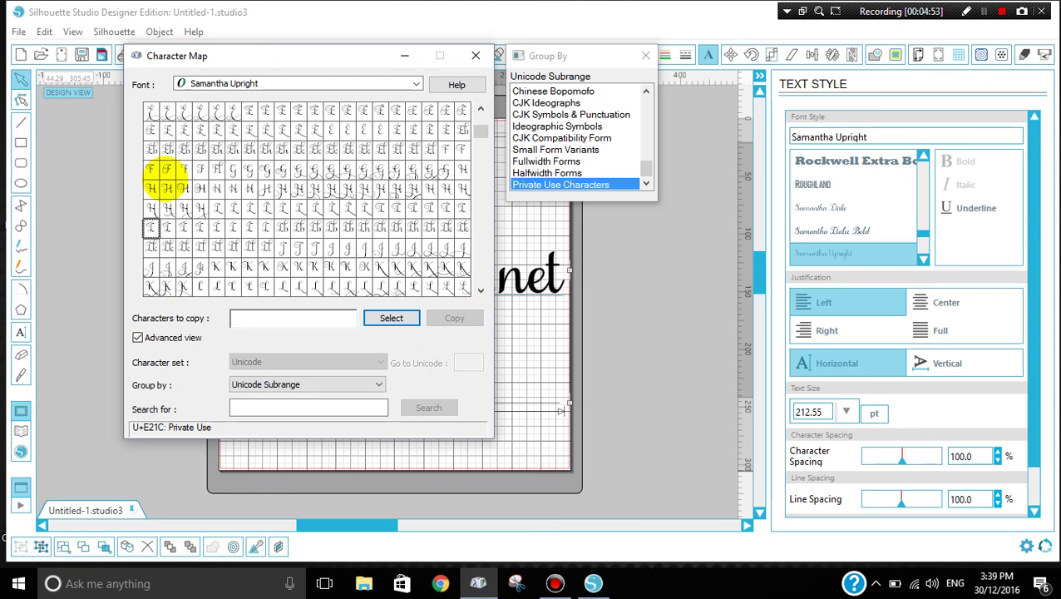
left_click(166, 168)
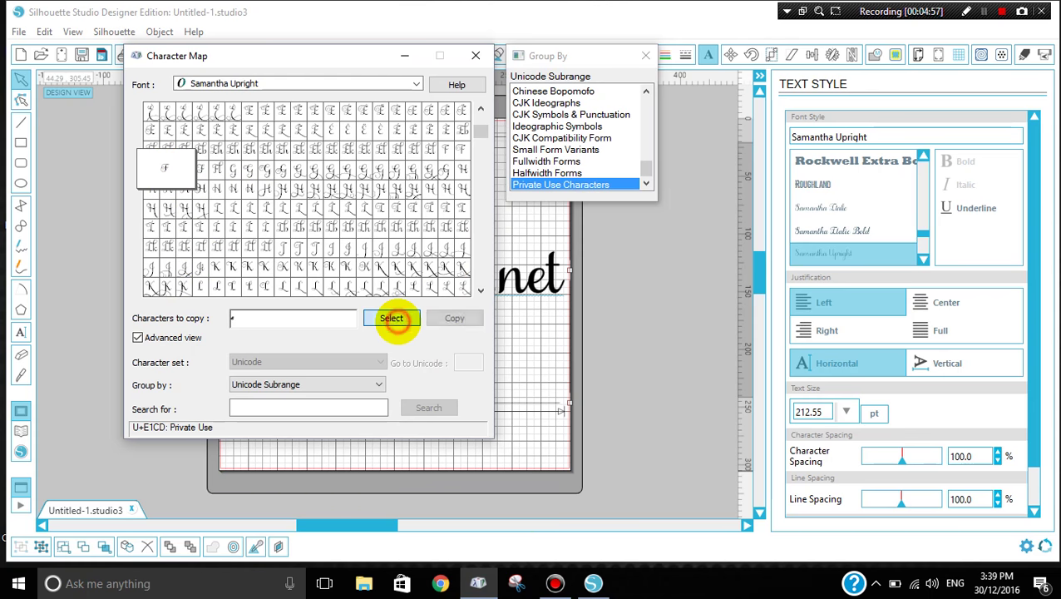
left_click(392, 319)
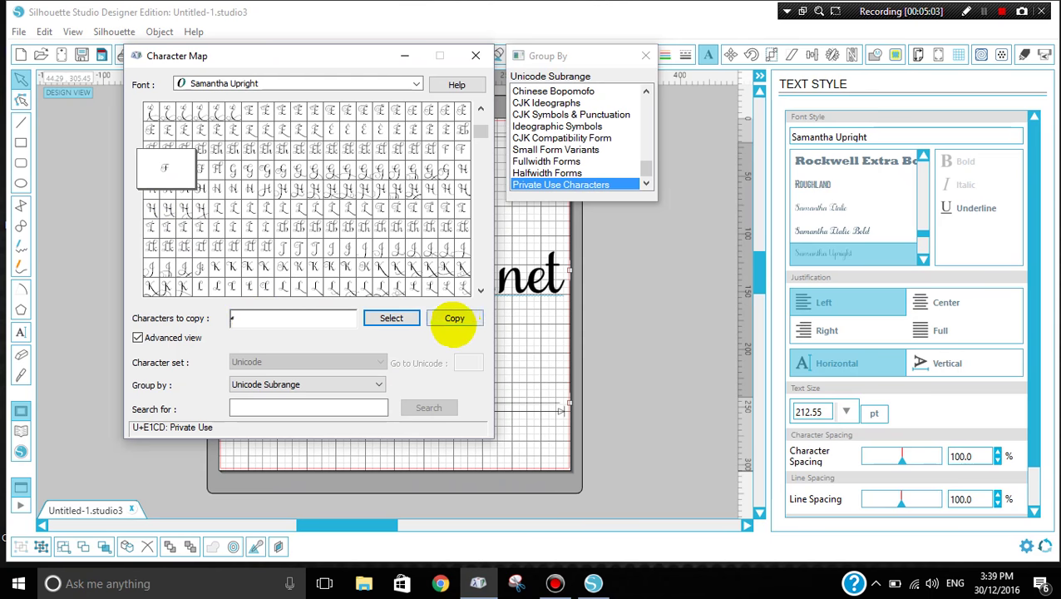
left_click(454, 319)
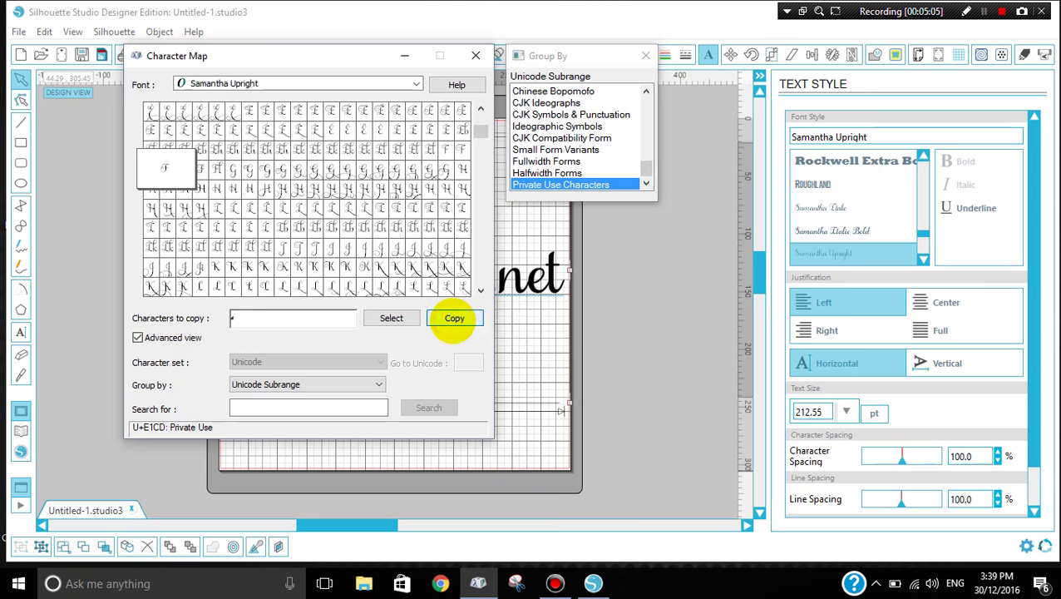
- Edit the text, delete the leading lowercase f and insert the swash F glyph
left_click(651, 324)
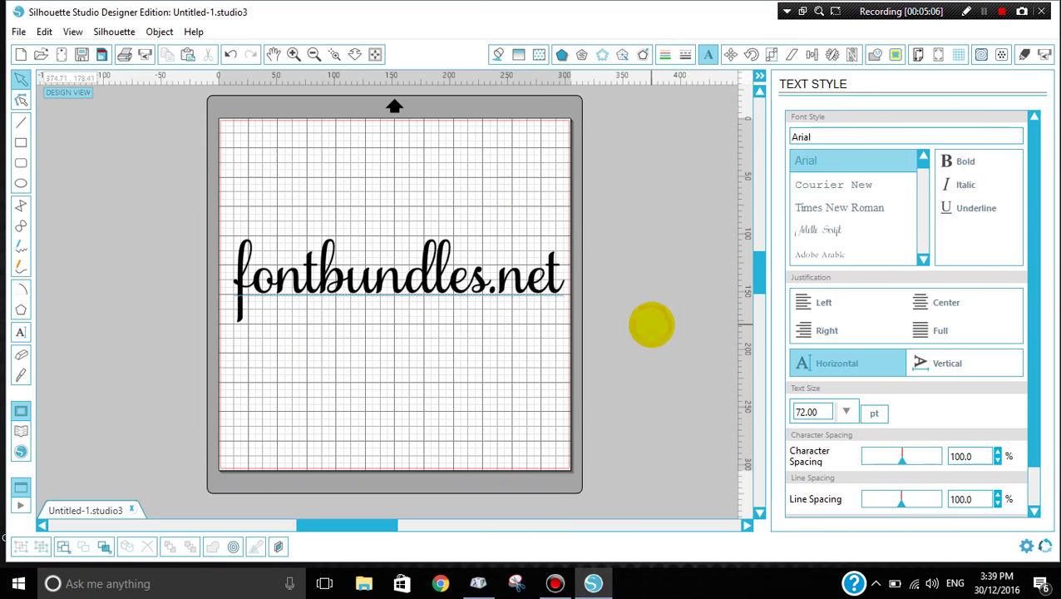
double_click(251, 287)
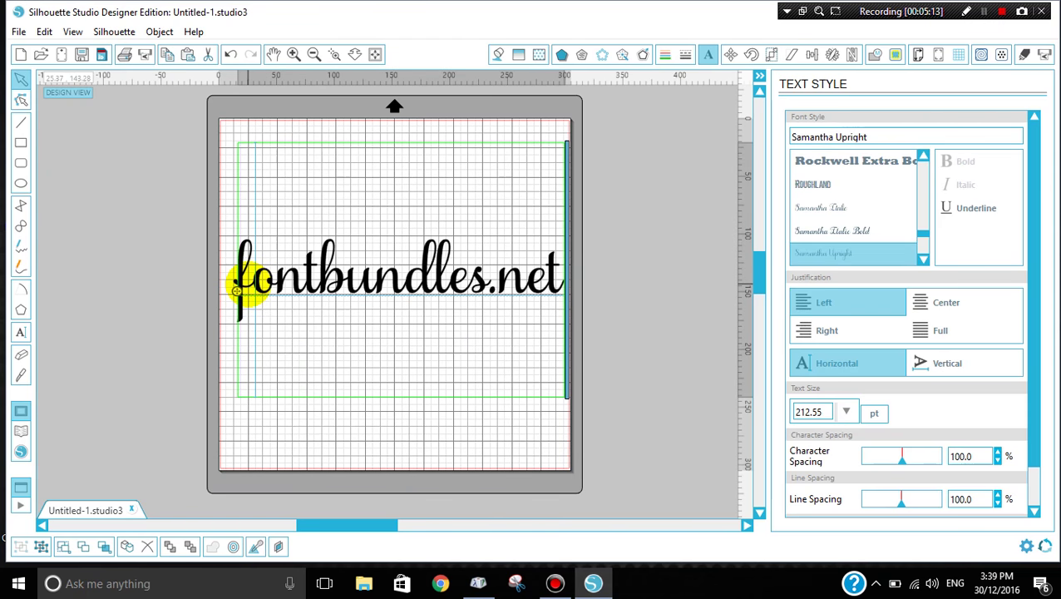
key("BackSpace")
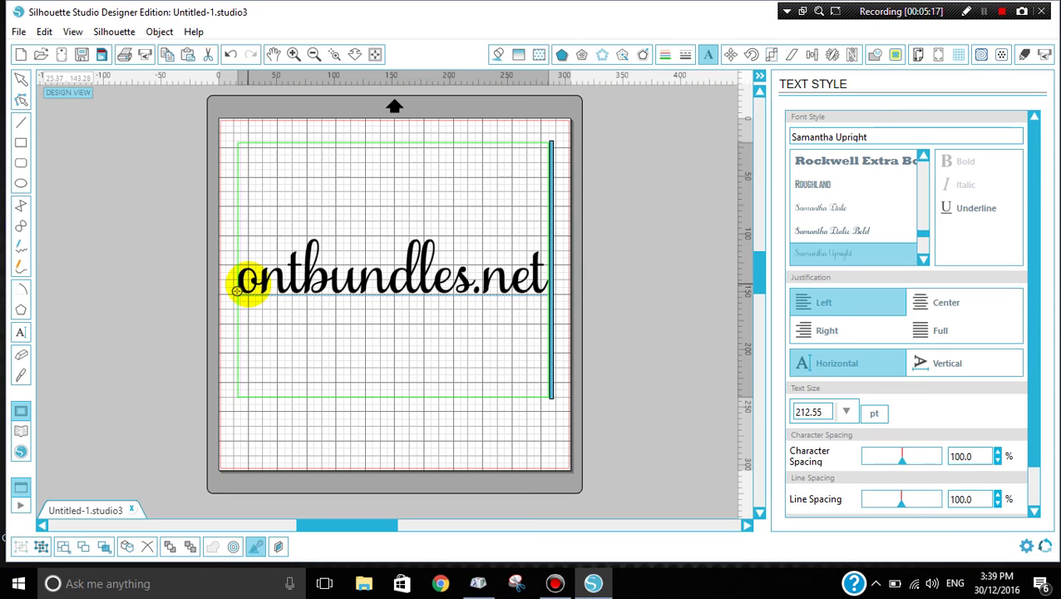
type("F")
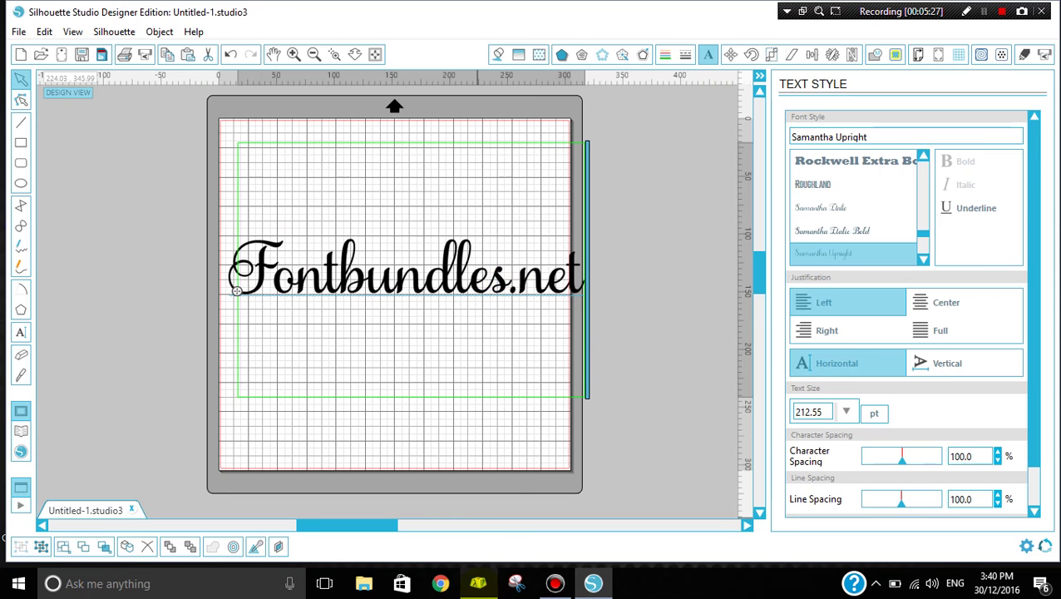
- Clear the previously queued F glyph from Character Map's copy field
left_click(478, 583)
left_click(261, 320)
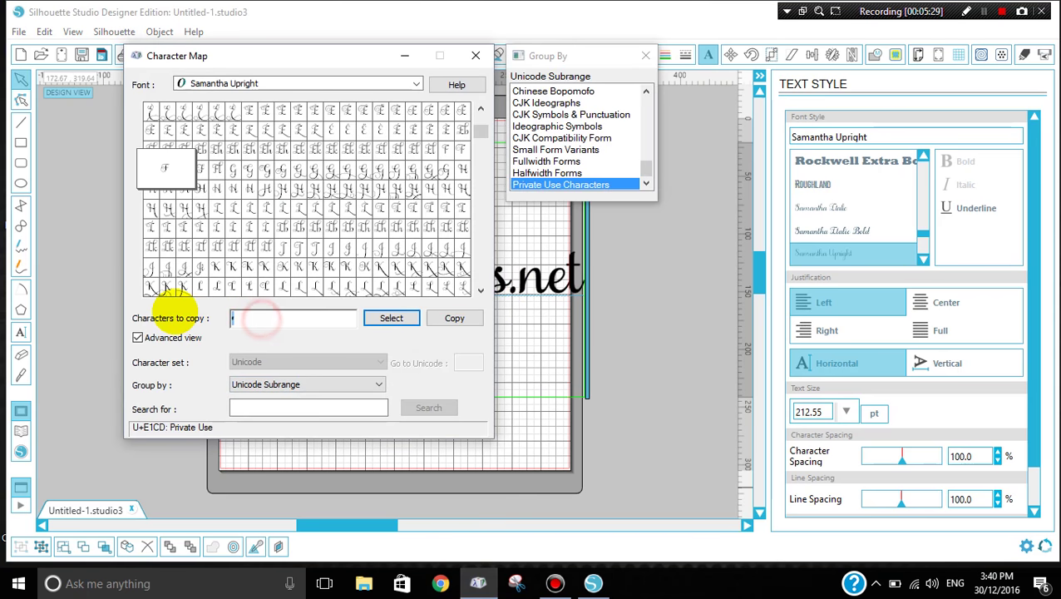
key("BackSpace")
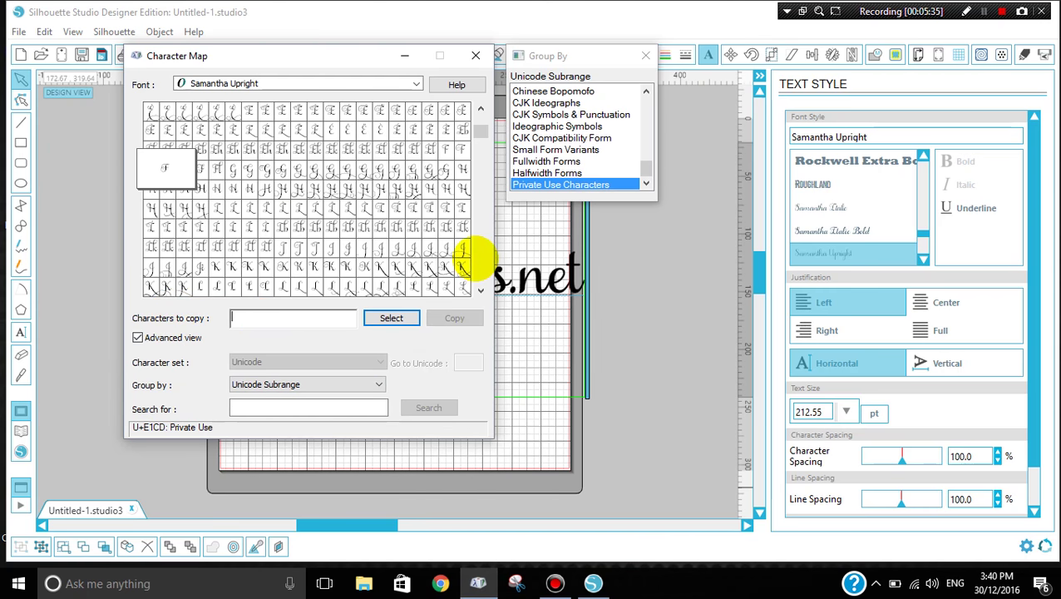
- Scroll to the lowercase alternates and copy the swash s glyph (U+E77C)
left_click(480, 290)
left_click(480, 290)
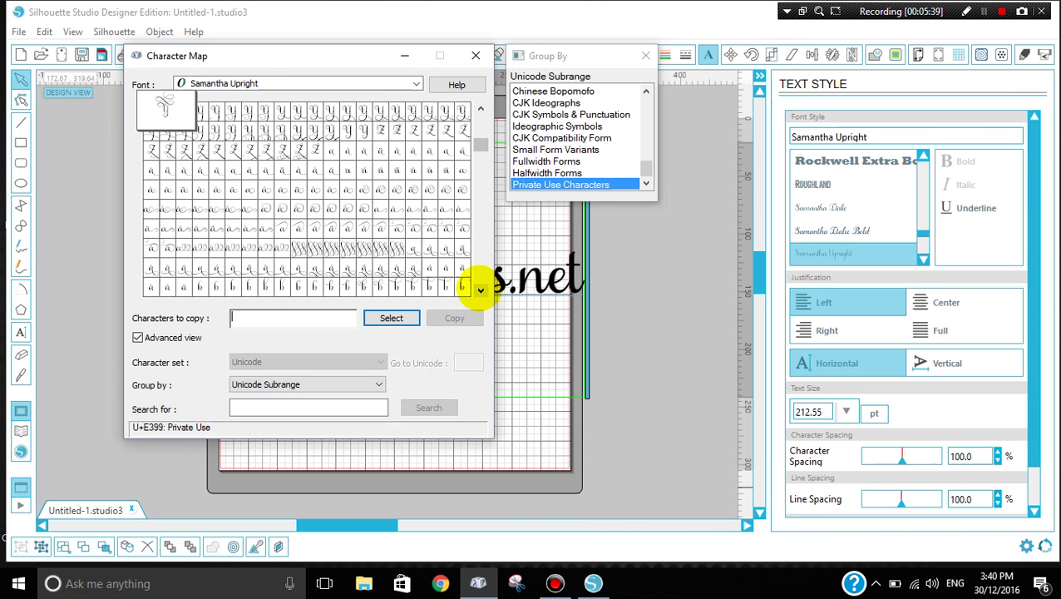
left_click(480, 289)
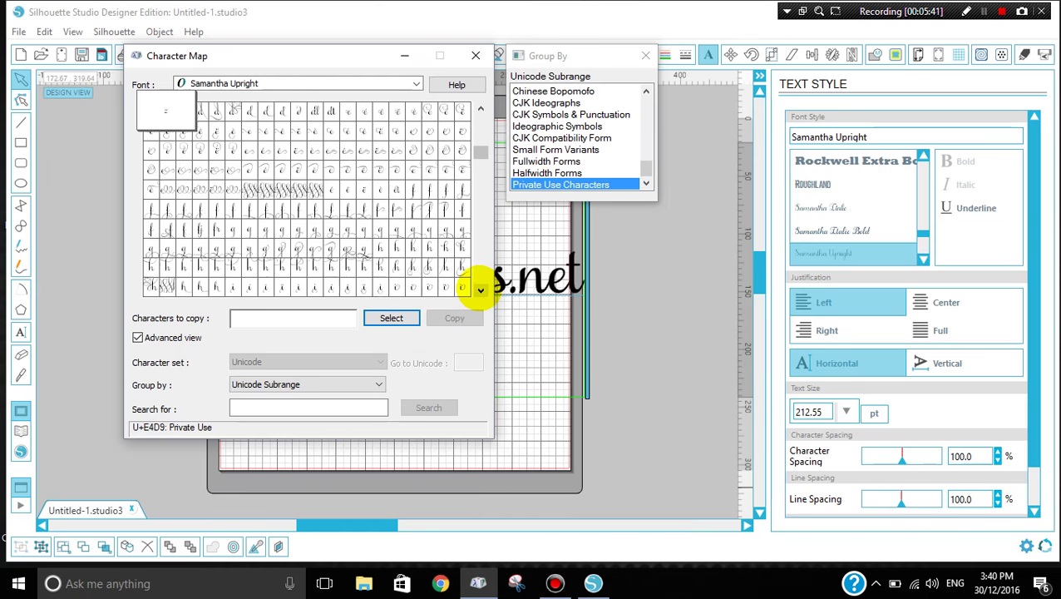
left_click(479, 290)
left_click(480, 289)
left_click(480, 289)
left_click(480, 290)
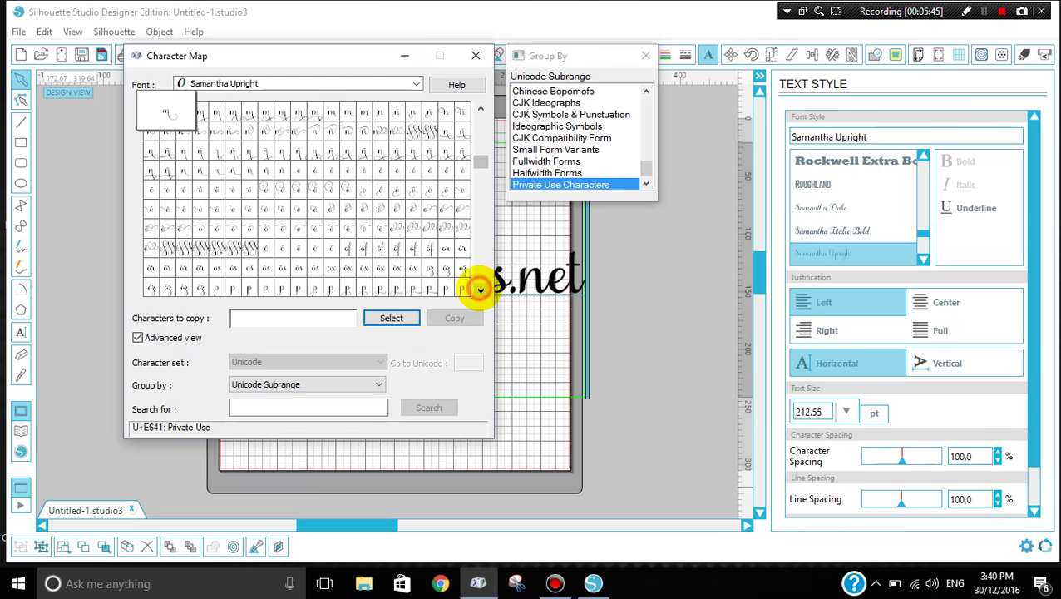
left_click(479, 289)
left_click(480, 290)
left_click(480, 290)
left_click(479, 290)
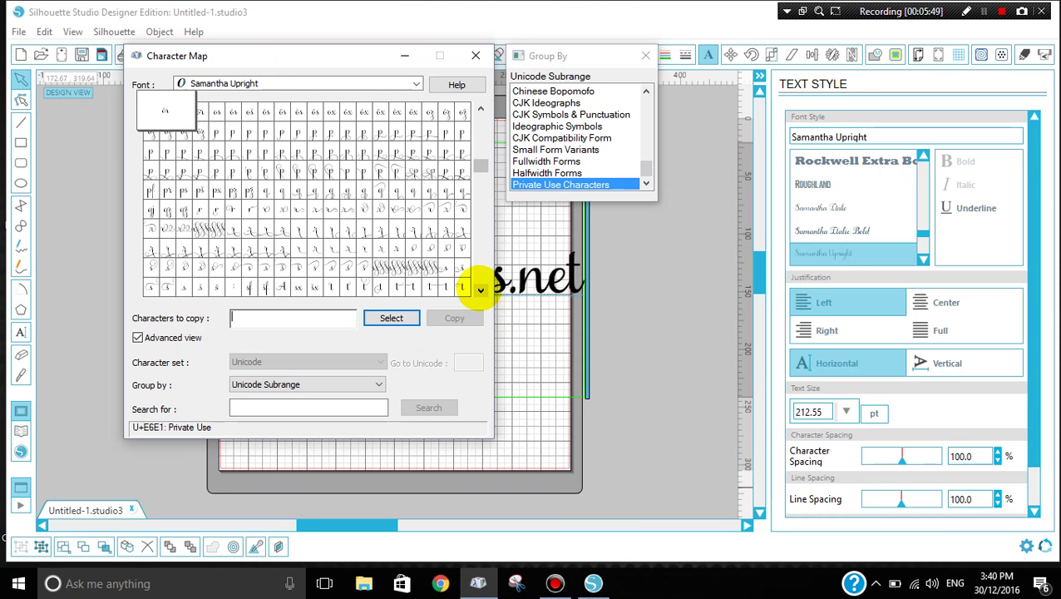
left_click(480, 289)
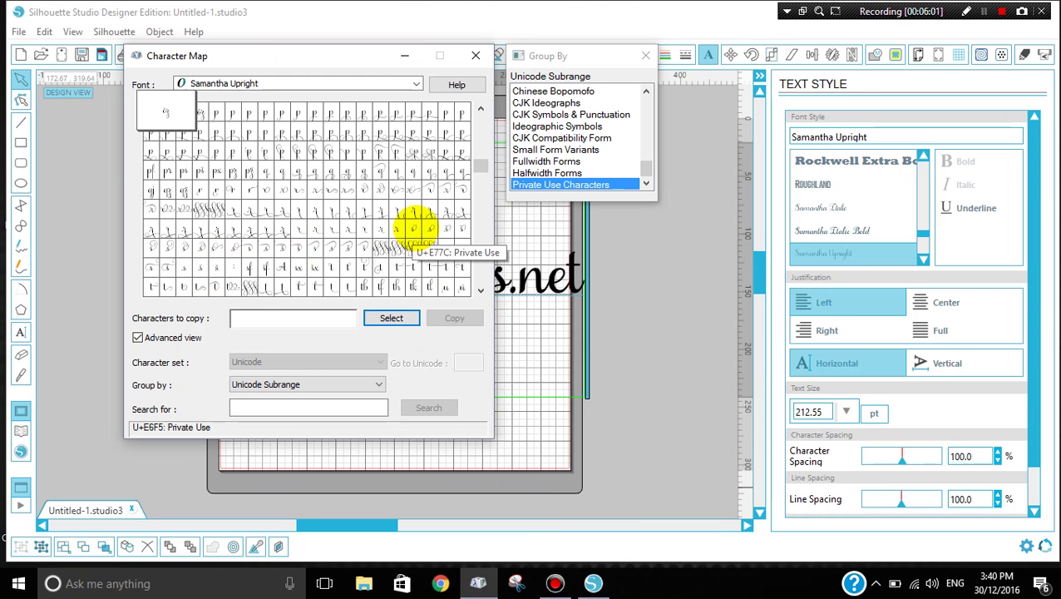
left_click(413, 226)
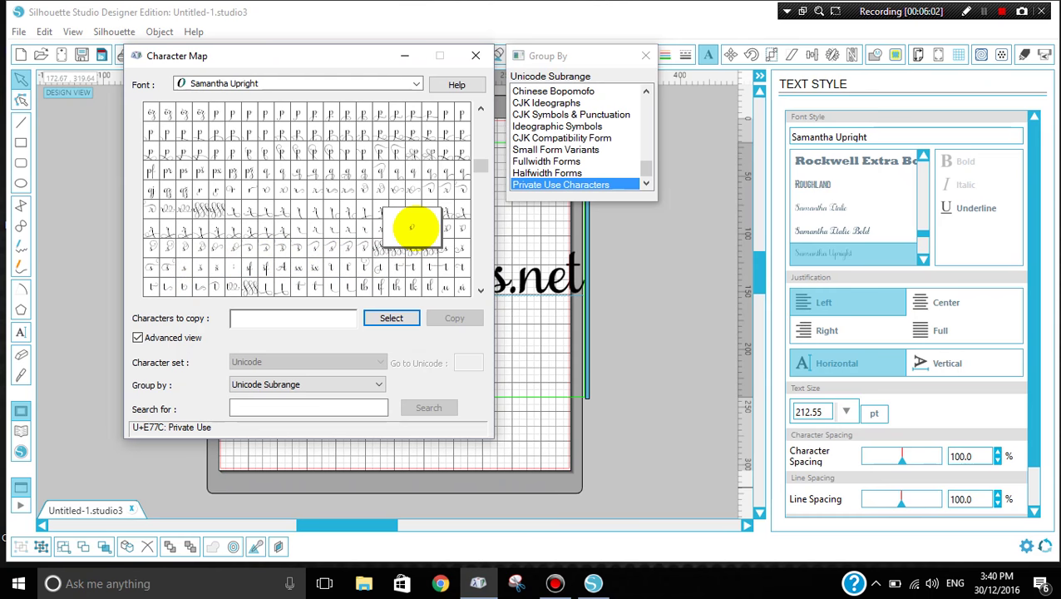
left_click(391, 318)
left_click(454, 318)
- Replace the plain s before .net in Fontbundles.net with the pasted swash s
left_click(639, 331)
double_click(510, 279)
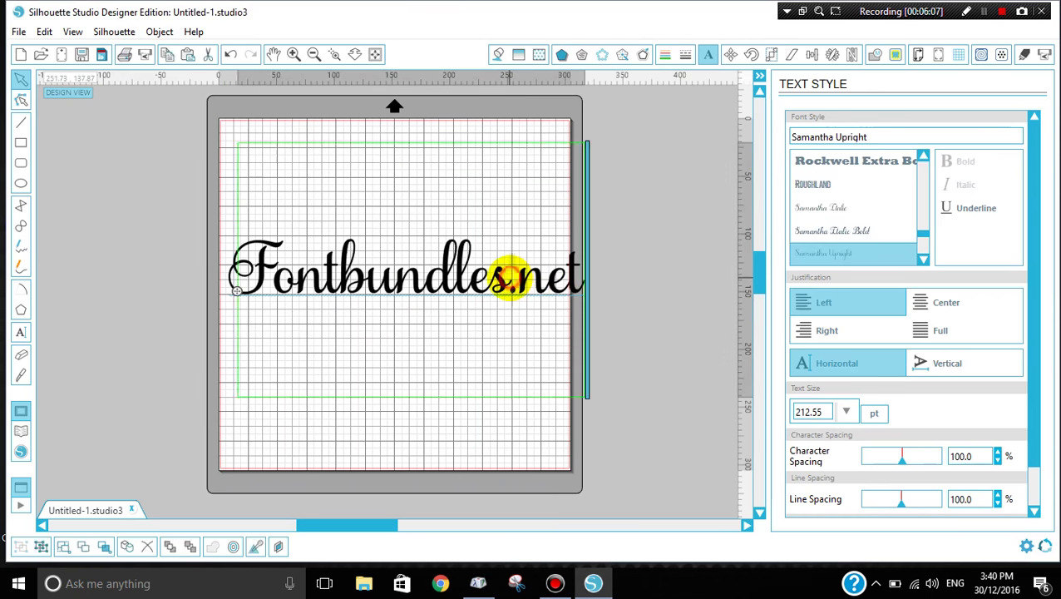
key("BackSpace")
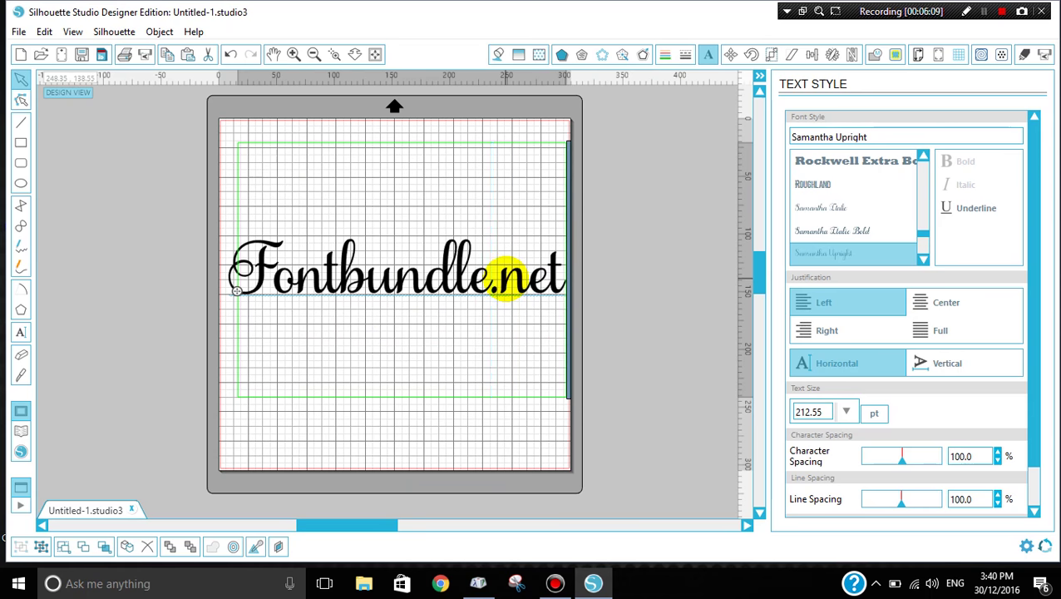
key("ctrl+v")
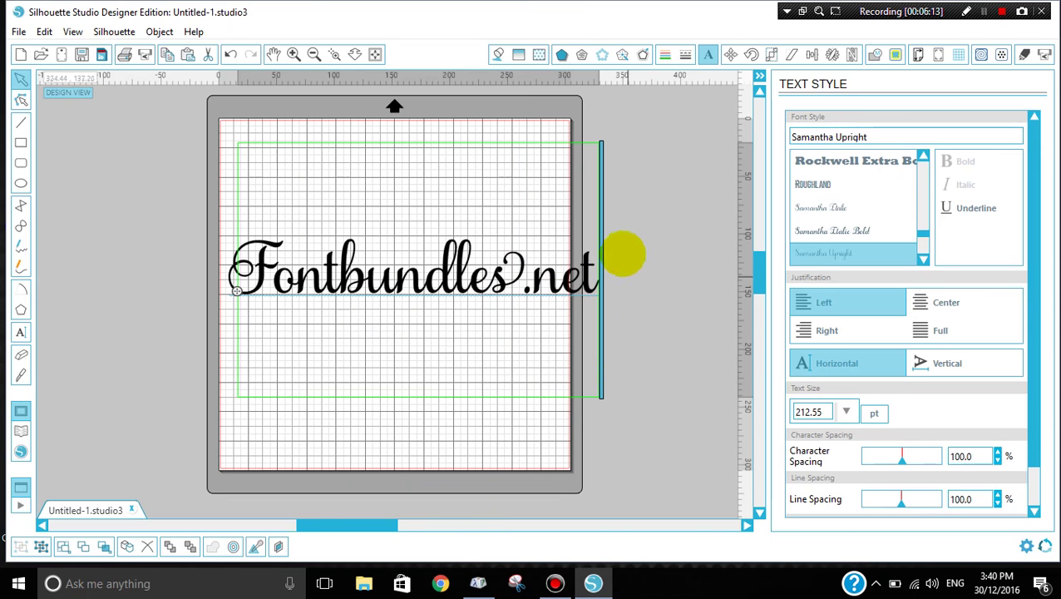
- Copy the flourished t alternate glyph from Character Map
left_click(478, 583)
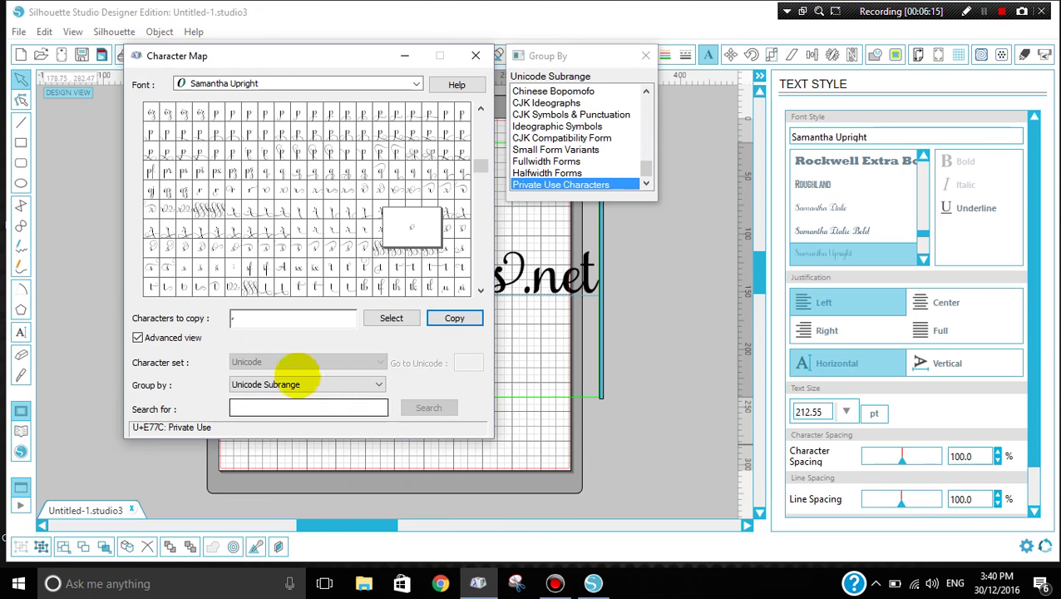
left_click(252, 322)
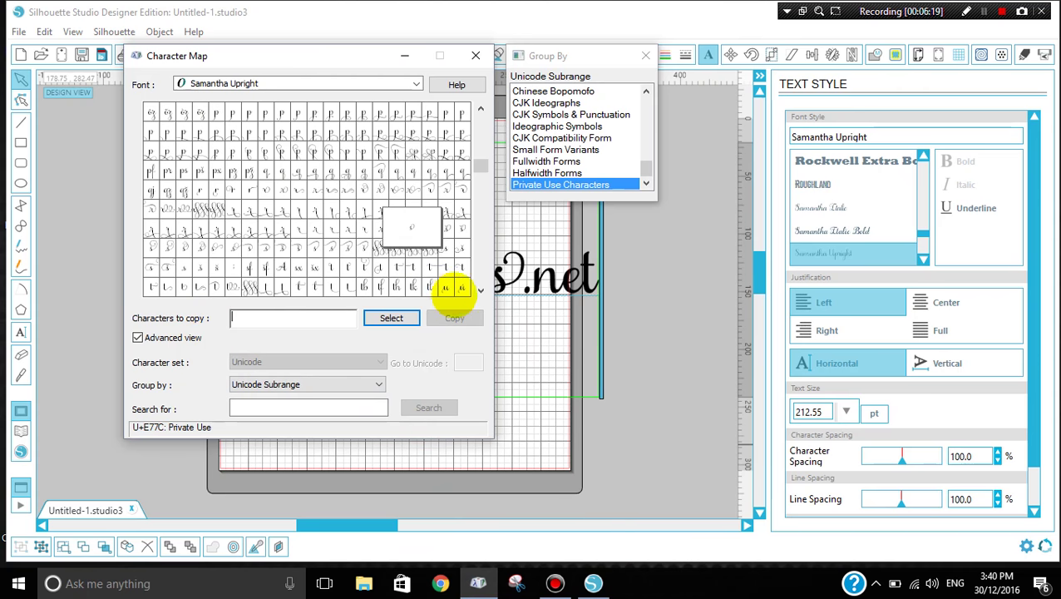
left_click(480, 289)
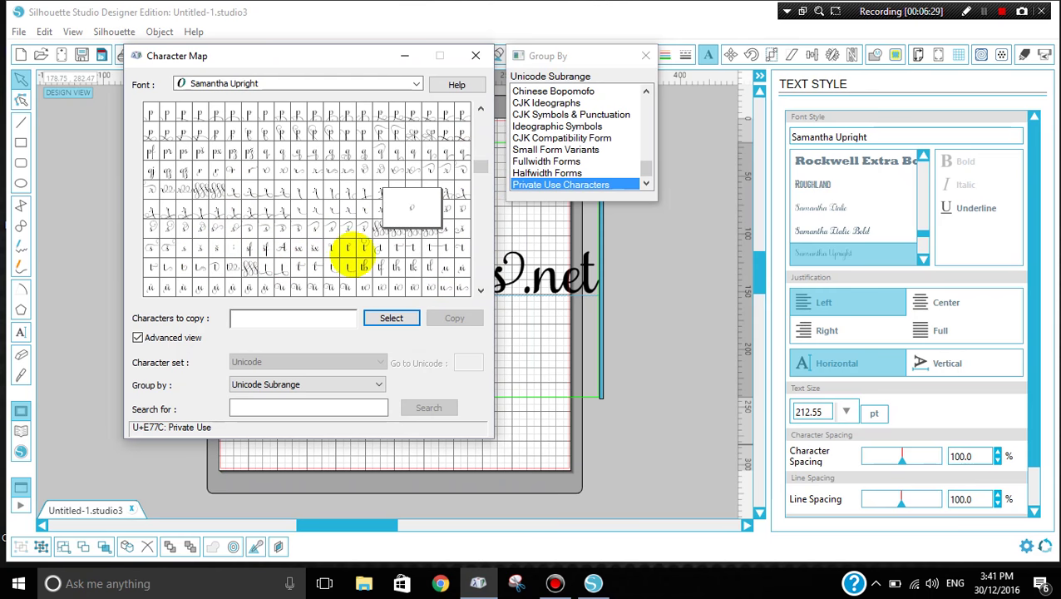
left_click(364, 247)
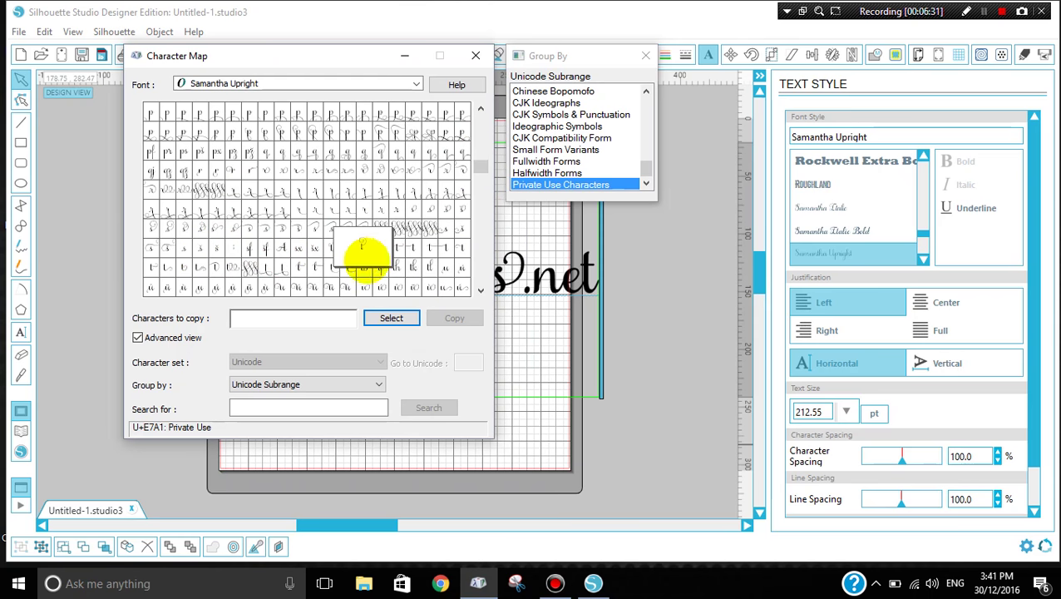
left_click(387, 318)
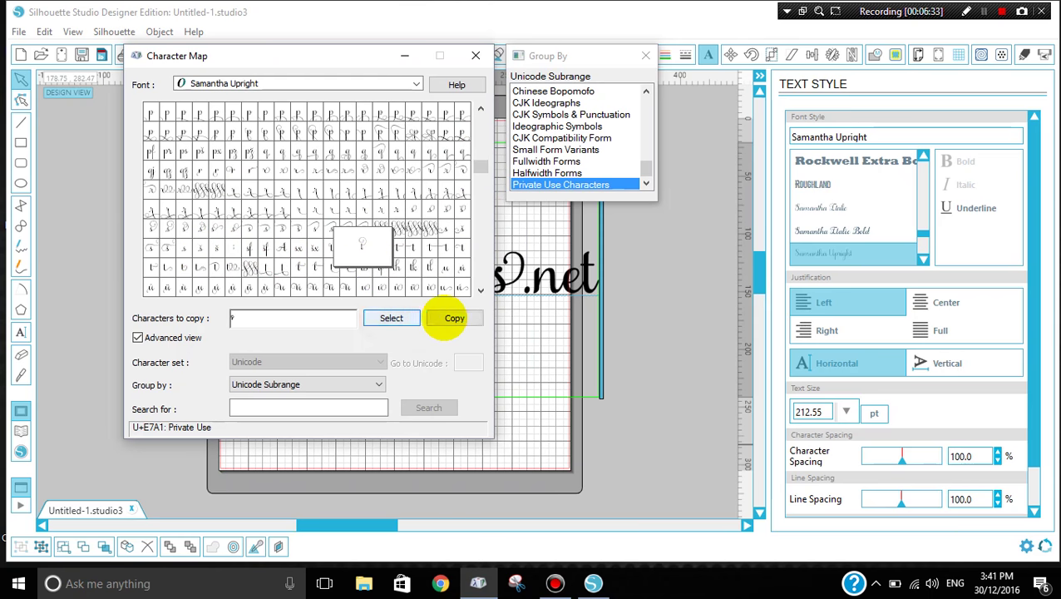
left_click(452, 317)
- Replace the final t of Fontbundles.net with the flourished t alternate
left_click(667, 303)
double_click(584, 272)
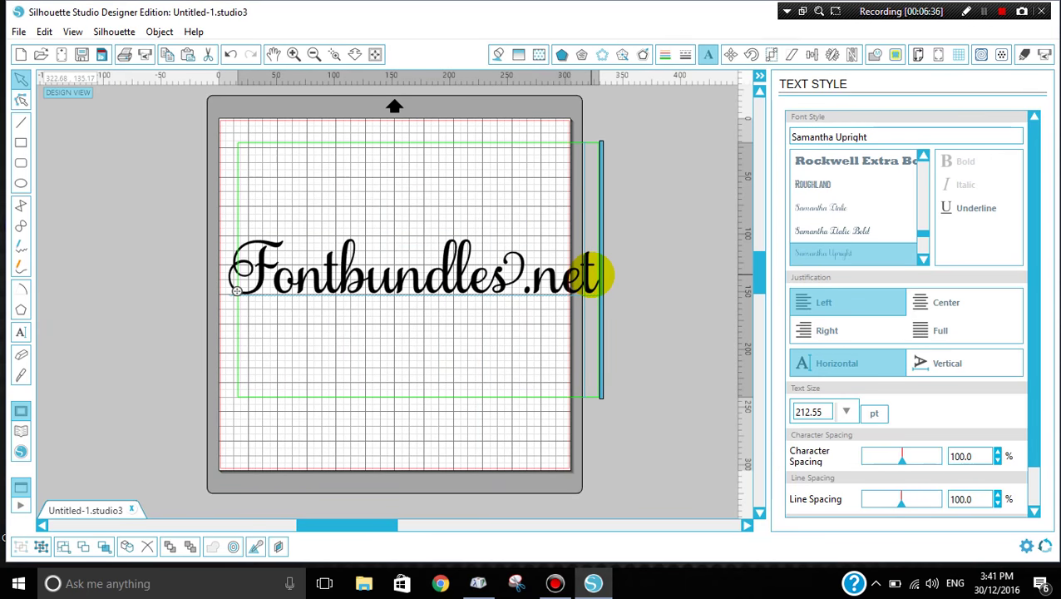
key("BackSpace")
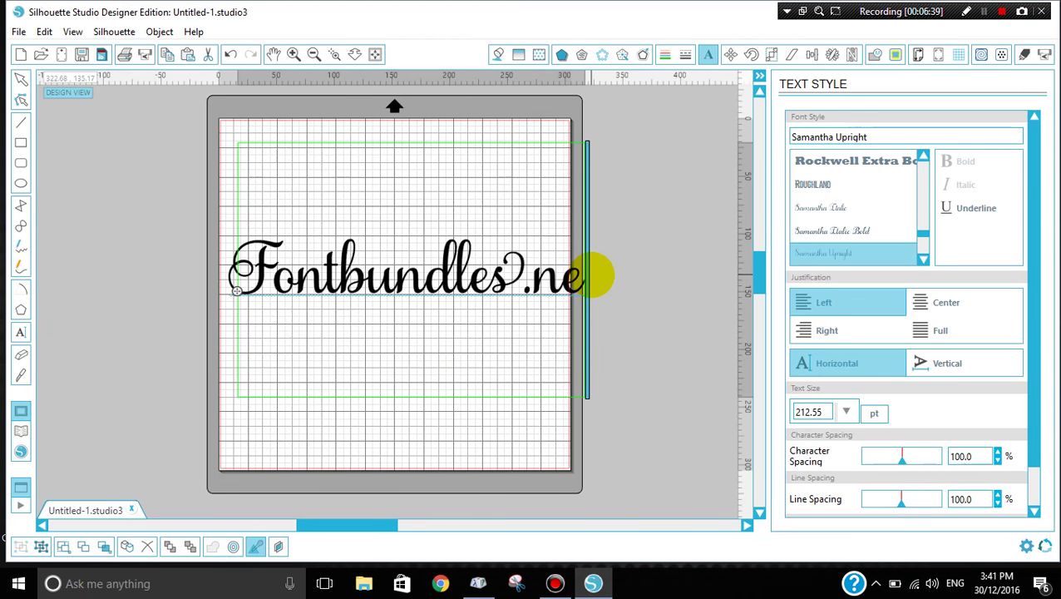
type("t")
key("Escape")
- Move the Fontbundles.net text slightly left and up on the mat
left_click(544, 343)
left_click(672, 399)
left_click_drag(407, 277, 387, 264)
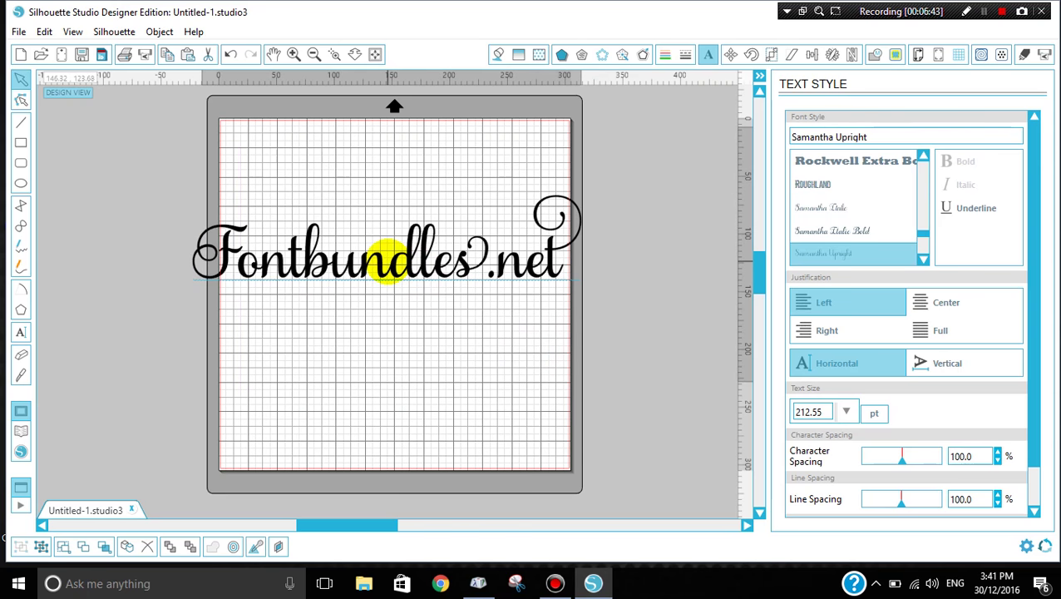
key("Escape")
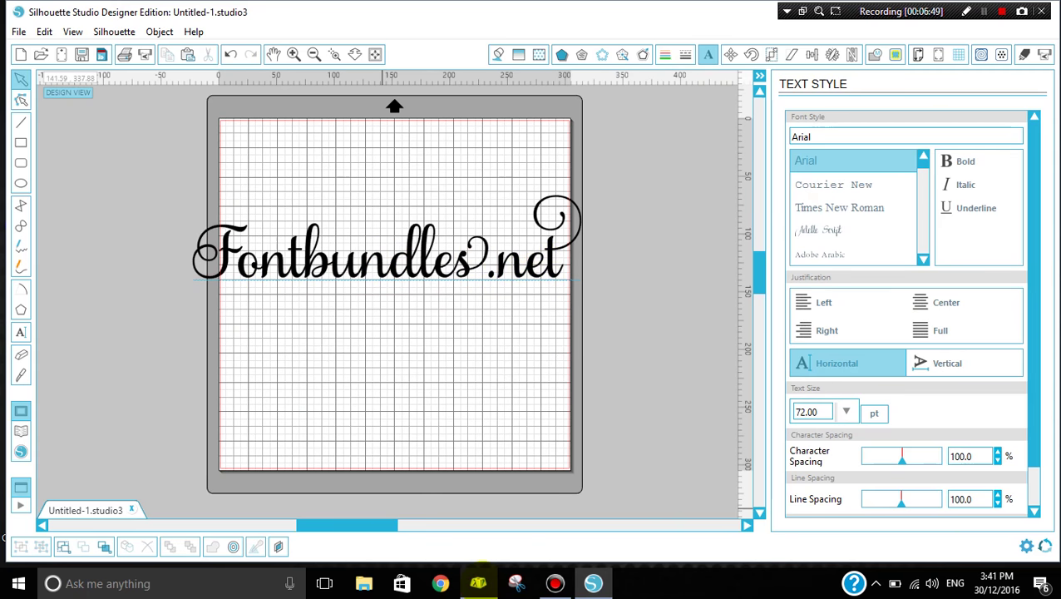
mouse_move(478, 583)
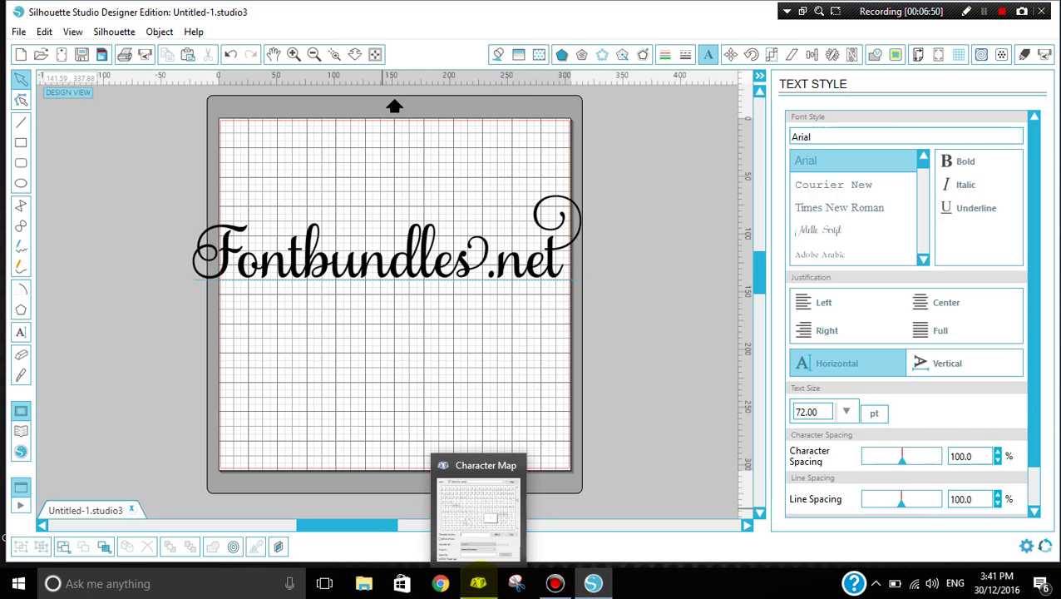
- Leave Character Map in front with its Characters to copy field cleared
left_click(478, 583)
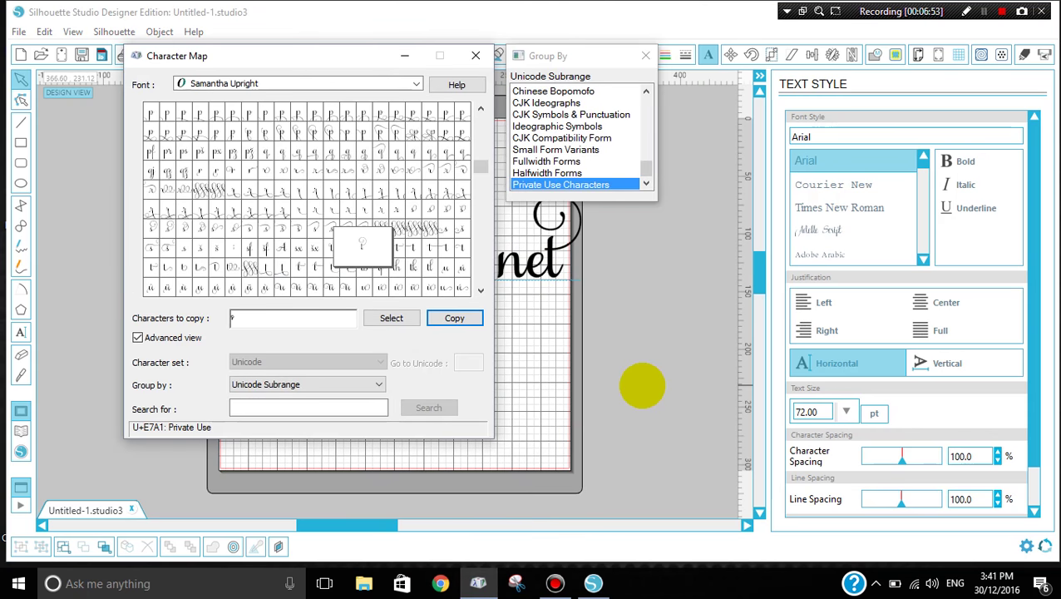
left_click(634, 388)
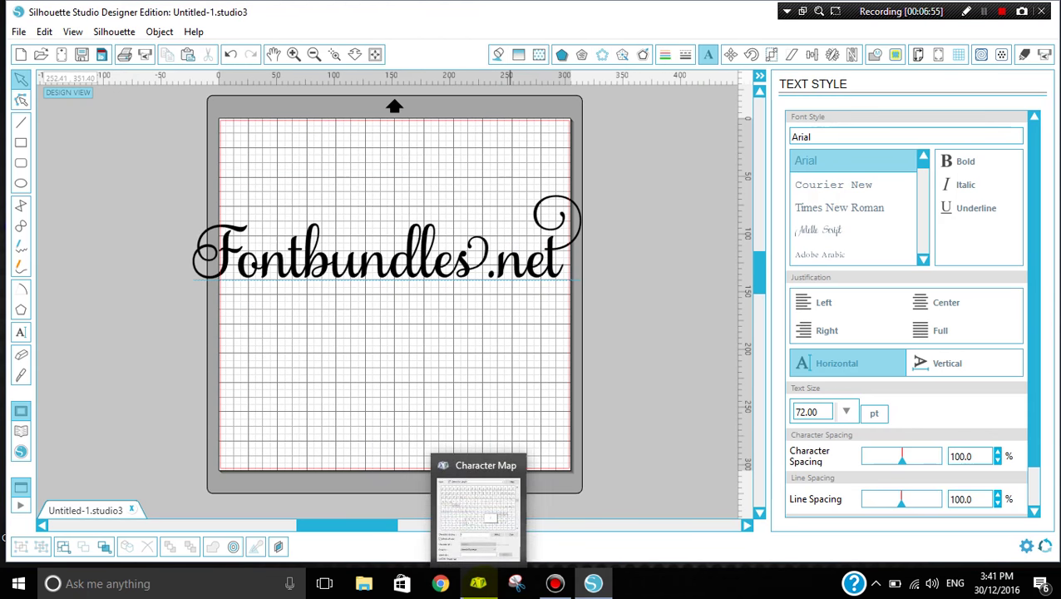
left_click(478, 583)
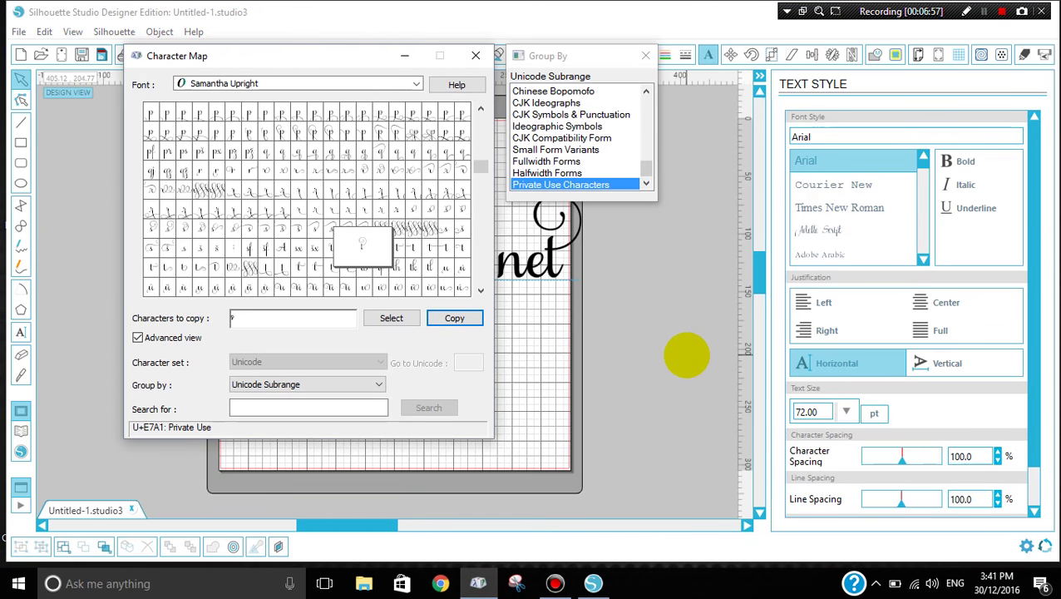
left_click(685, 355)
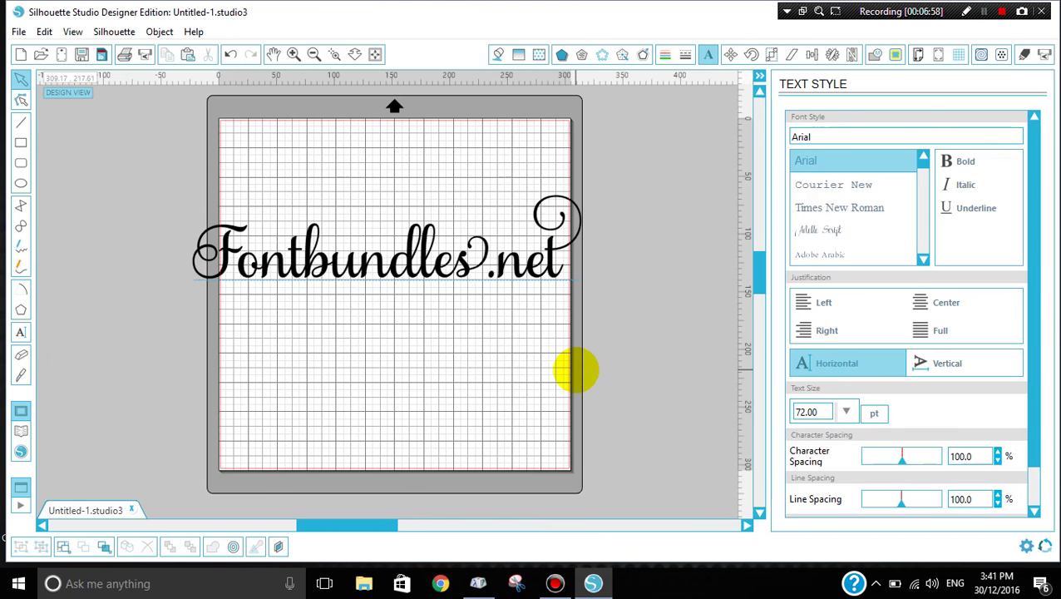
left_click(479, 583)
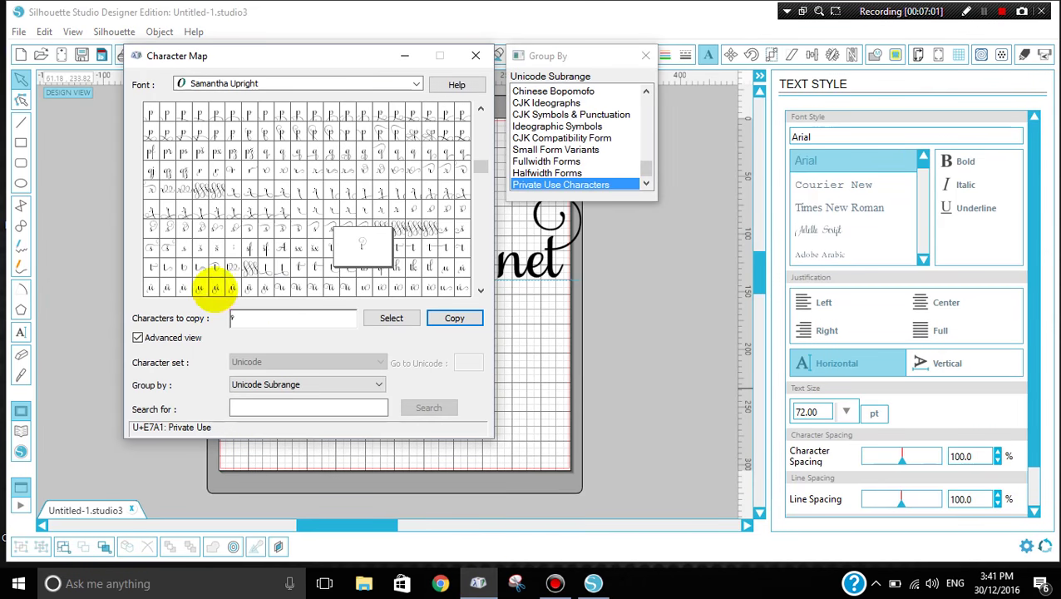
left_click(242, 316)
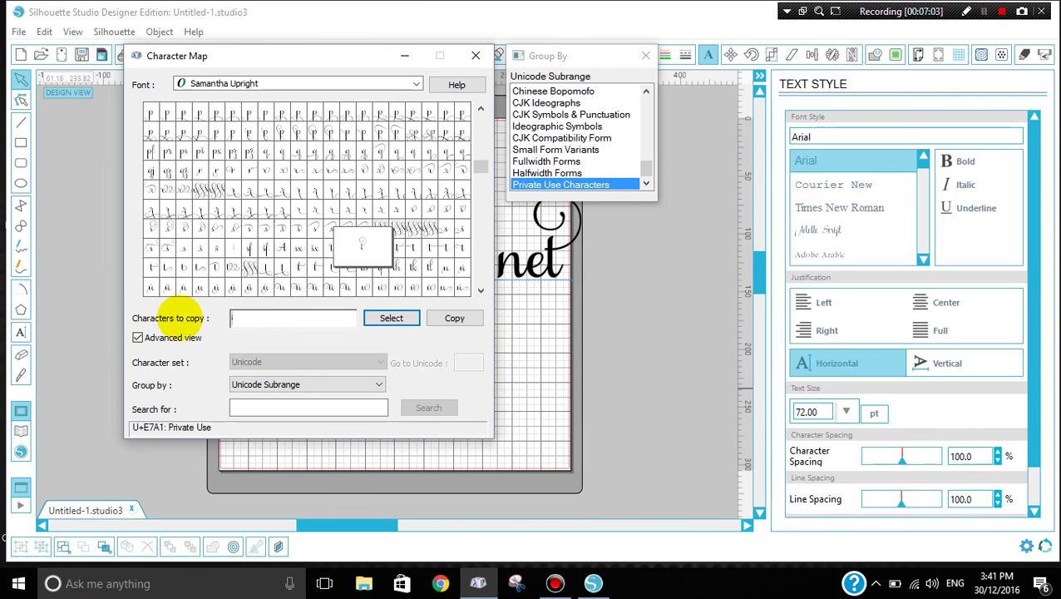
key("BackSpace")
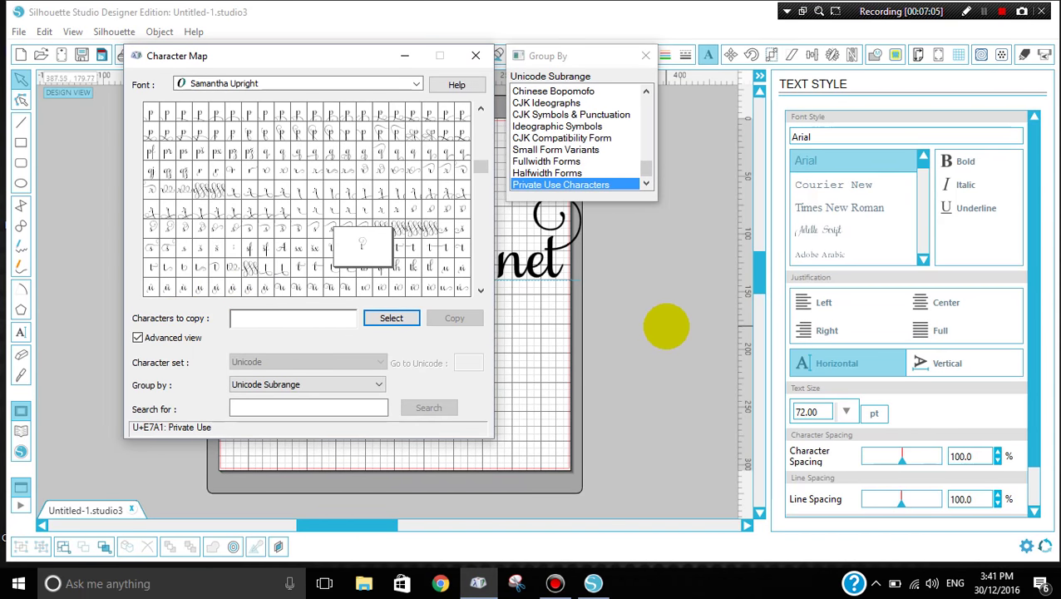